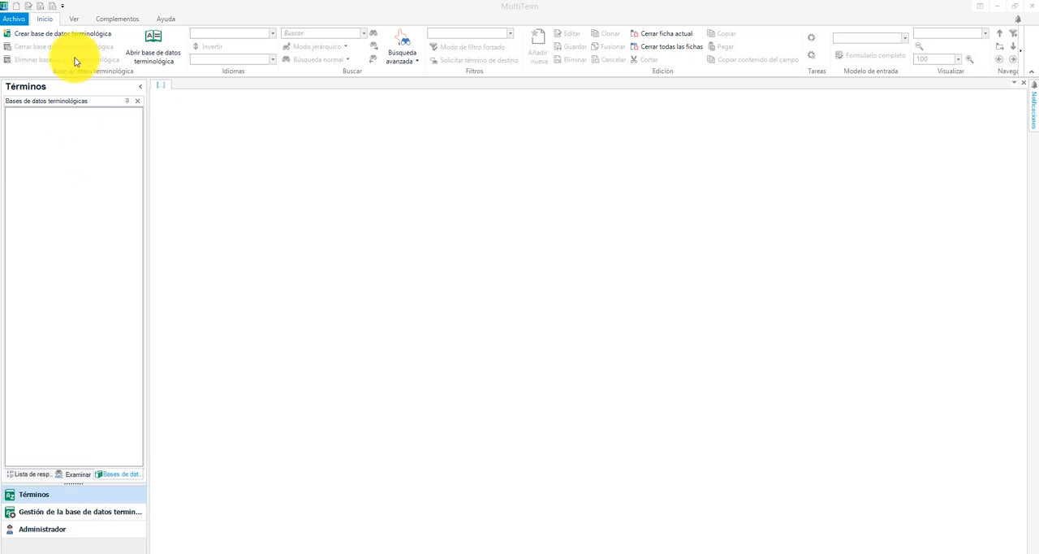
Create a new termbase file named prueba in the terminos_prohibidos folder
{"action": "left_click", "coordinate": [70, 34]}
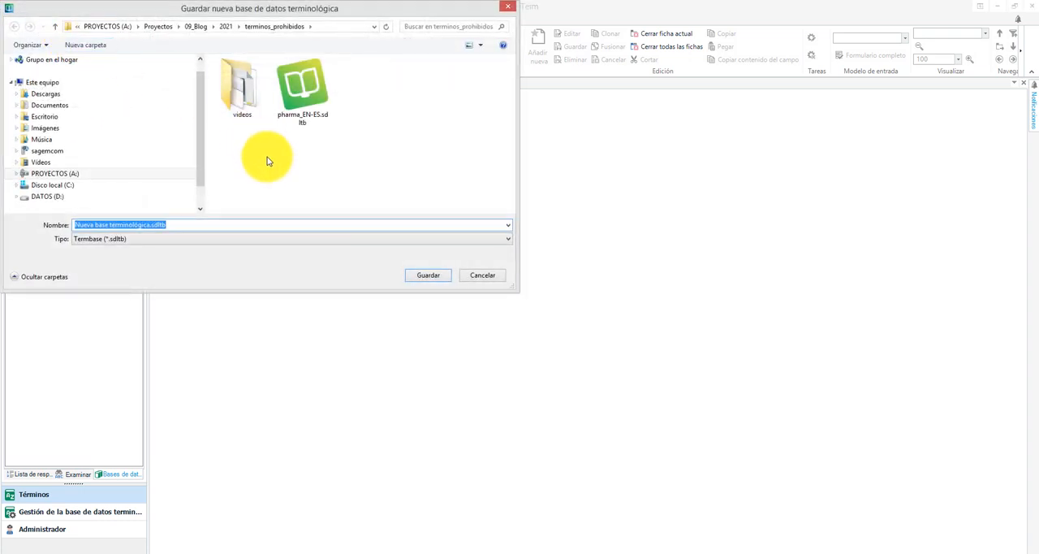
{"action": "type", "text": "prueba"}
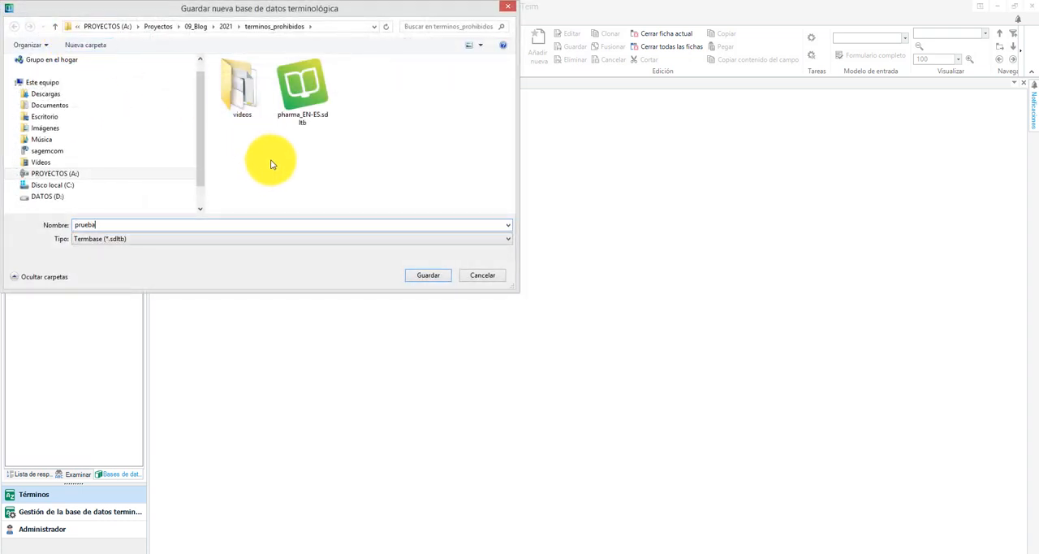
{"action": "key", "text": "Return"}
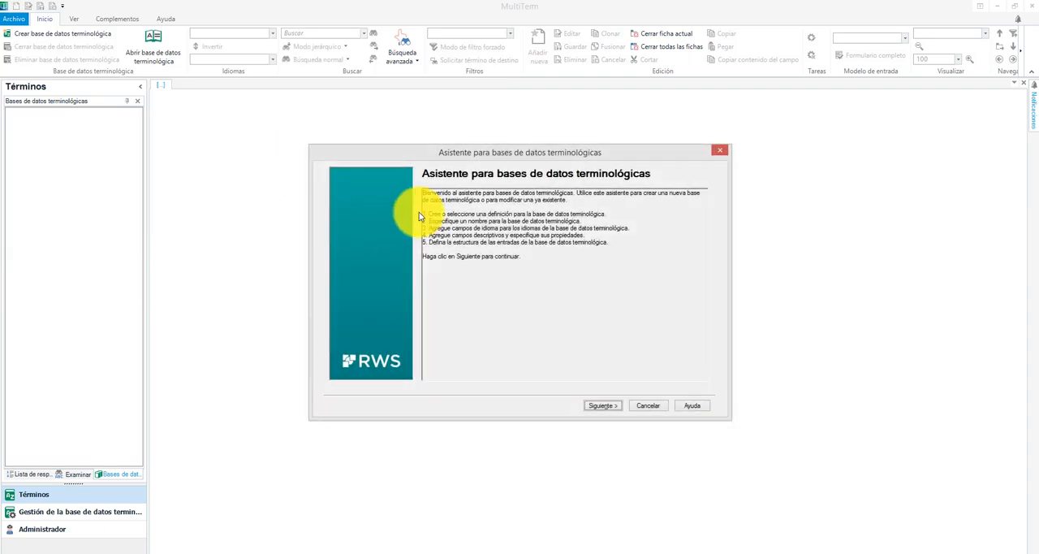
Define the termbase from scratch and give it the descriptive name prueba
{"action": "left_click", "coordinate": [603, 406]}
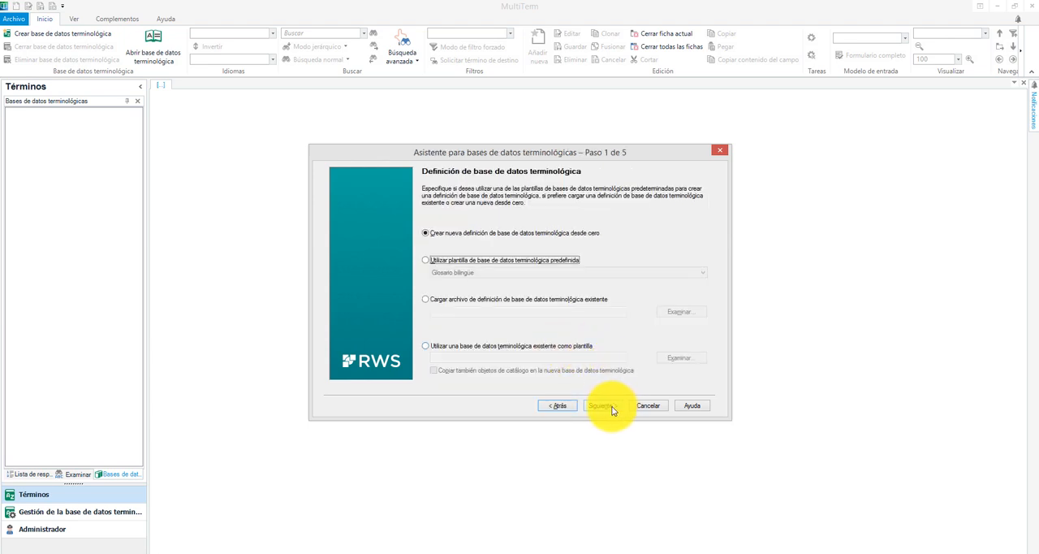
{"action": "left_click", "coordinate": [613, 409]}
{"action": "left_click", "coordinate": [471, 237]}
{"action": "type", "text": "p"}
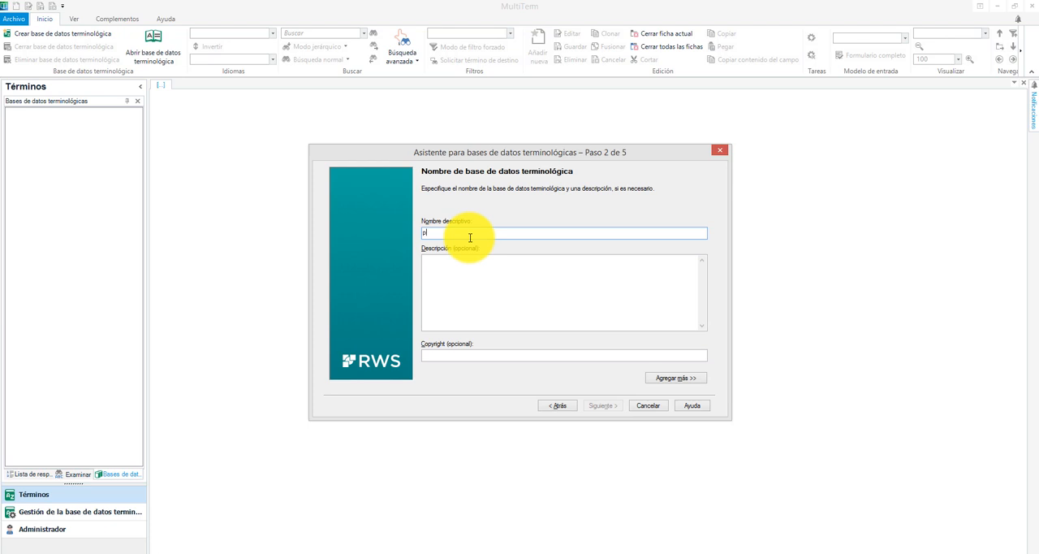
{"action": "type", "text": "rueba"}
{"action": "left_click", "coordinate": [602, 406]}
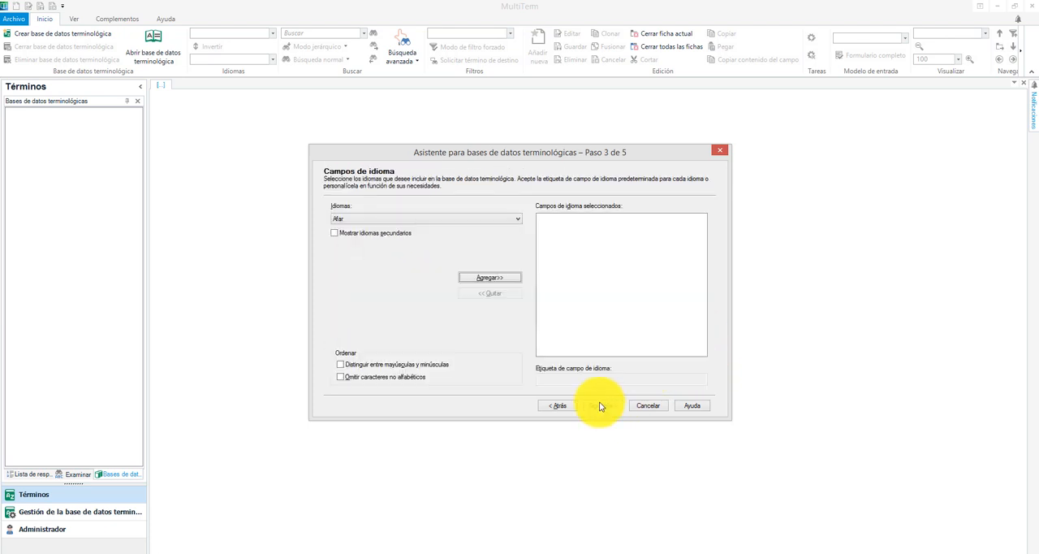
Add English to the termbase's selected language fields
{"action": "left_click", "coordinate": [476, 219]}
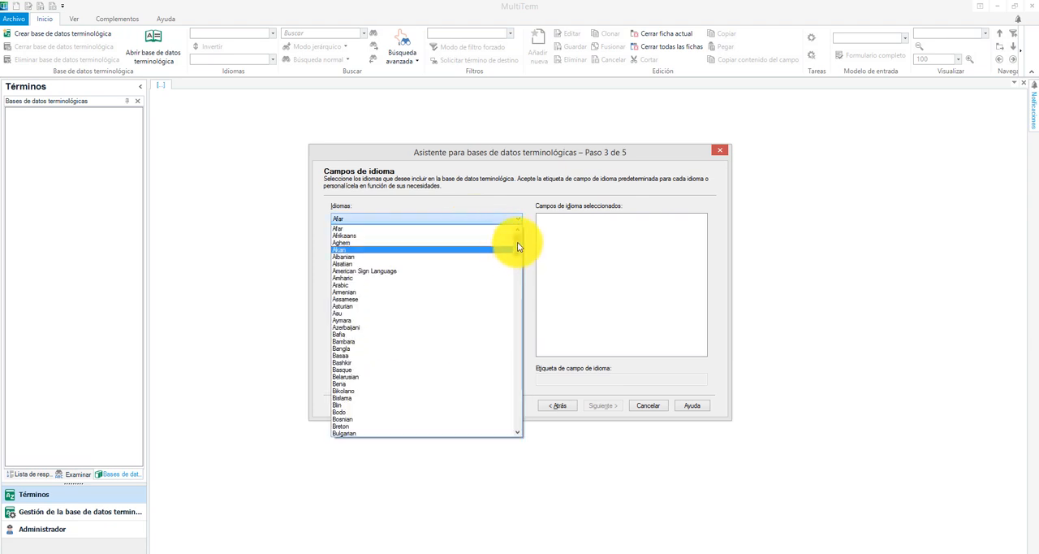
{"action": "left_click_drag", "start_coordinate": [519, 246], "coordinate": [515, 283]}
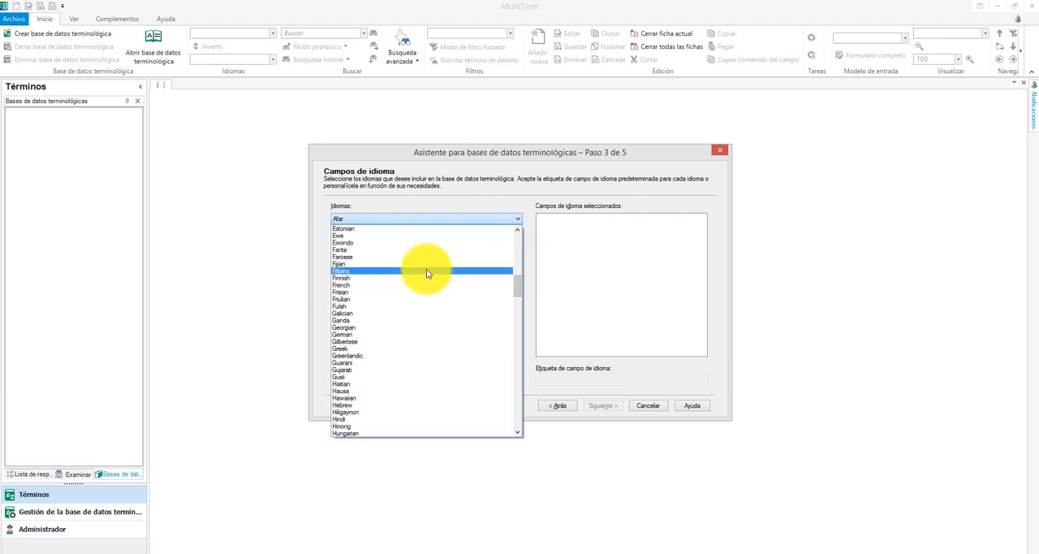
{"action": "scroll", "coordinate": [417, 274], "scroll_direction": "up", "scroll_amount": 2}
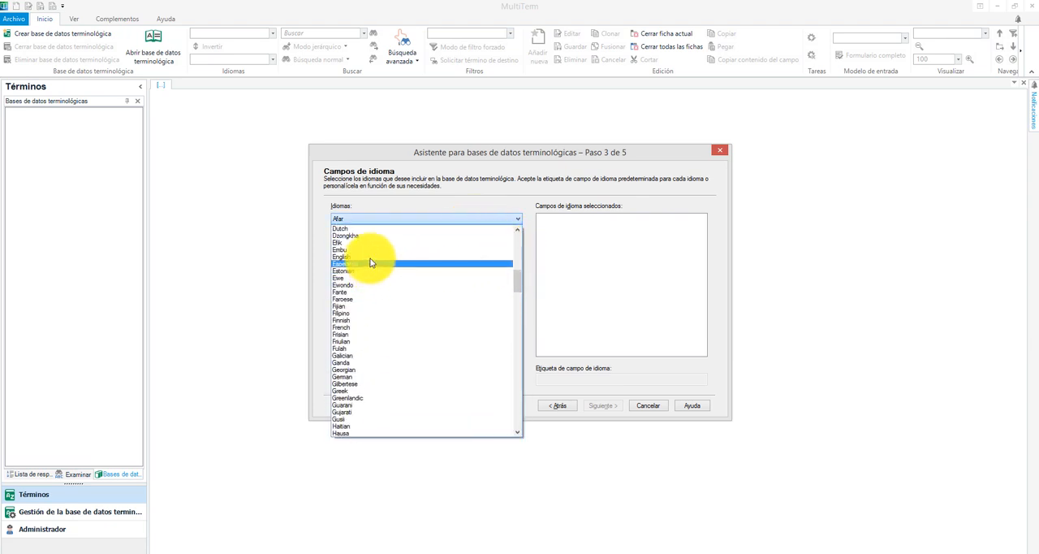
{"action": "left_click", "coordinate": [373, 262]}
{"action": "left_click", "coordinate": [488, 278]}
Add Spanish as the second language field and continue to the descriptive fields
{"action": "left_click", "coordinate": [516, 219]}
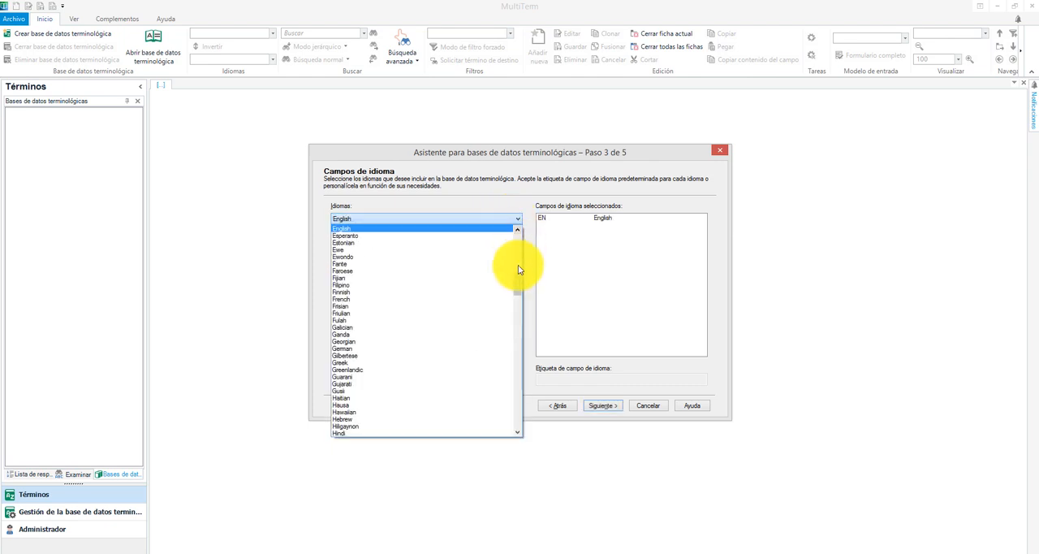
{"action": "left_click_drag", "start_coordinate": [518, 293], "coordinate": [520, 343]}
{"action": "scroll", "coordinate": [480, 343], "scroll_direction": "down", "scroll_amount": 2}
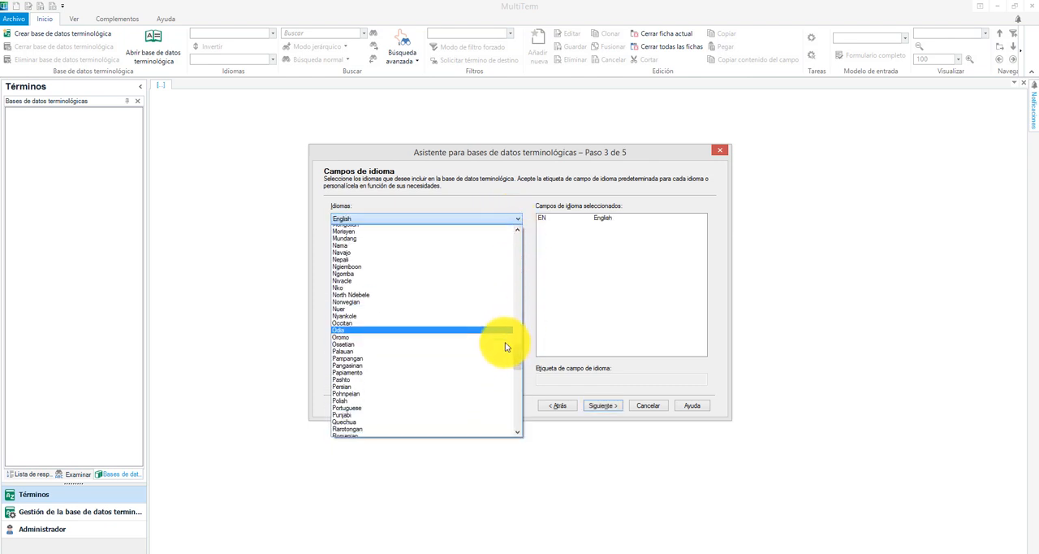
{"action": "scroll", "coordinate": [453, 336], "scroll_direction": "down", "scroll_amount": 5}
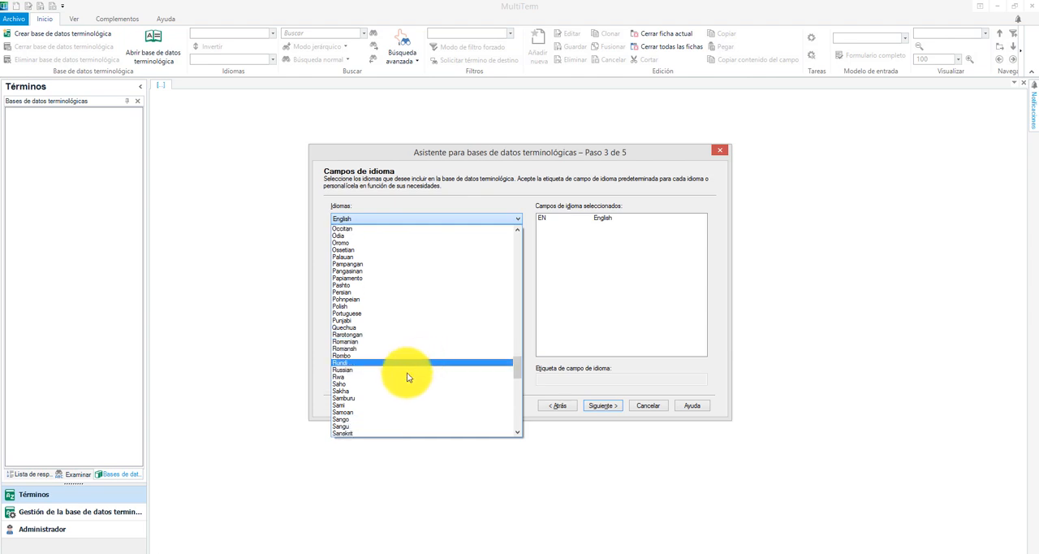
{"action": "scroll", "coordinate": [390, 398], "scroll_direction": "down", "scroll_amount": 6}
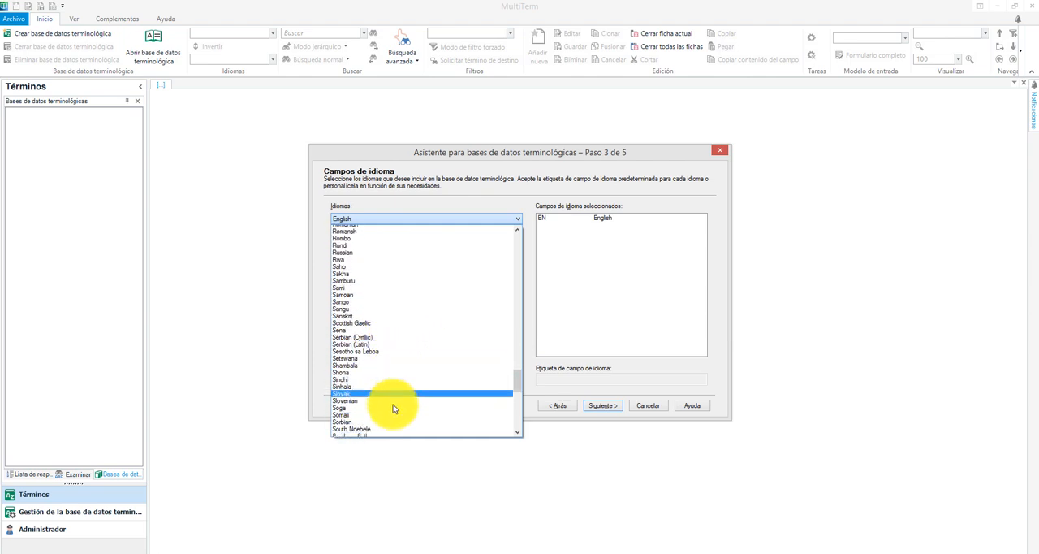
{"action": "left_click", "coordinate": [393, 412]}
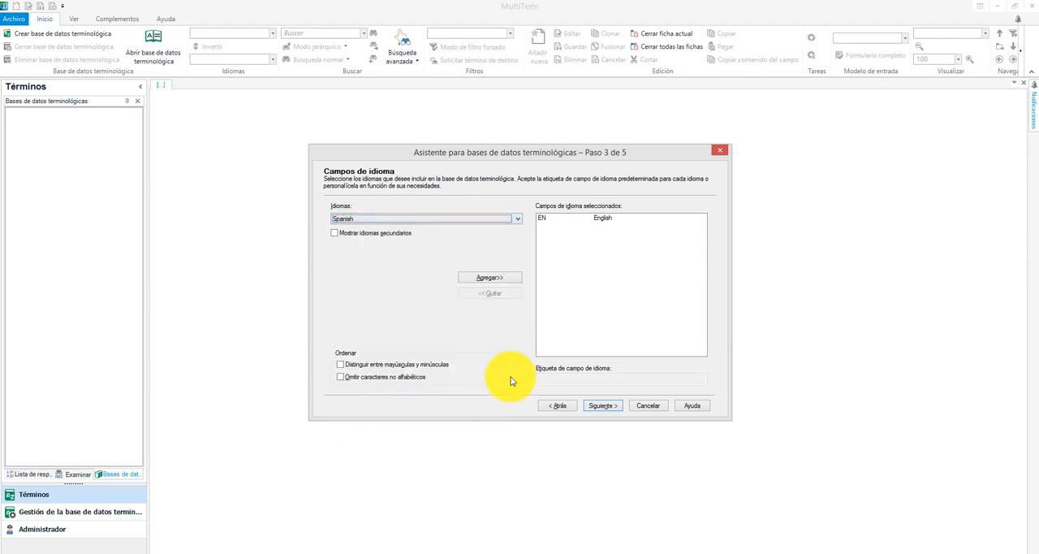
{"action": "left_click", "coordinate": [489, 278]}
{"action": "left_click", "coordinate": [599, 405]}
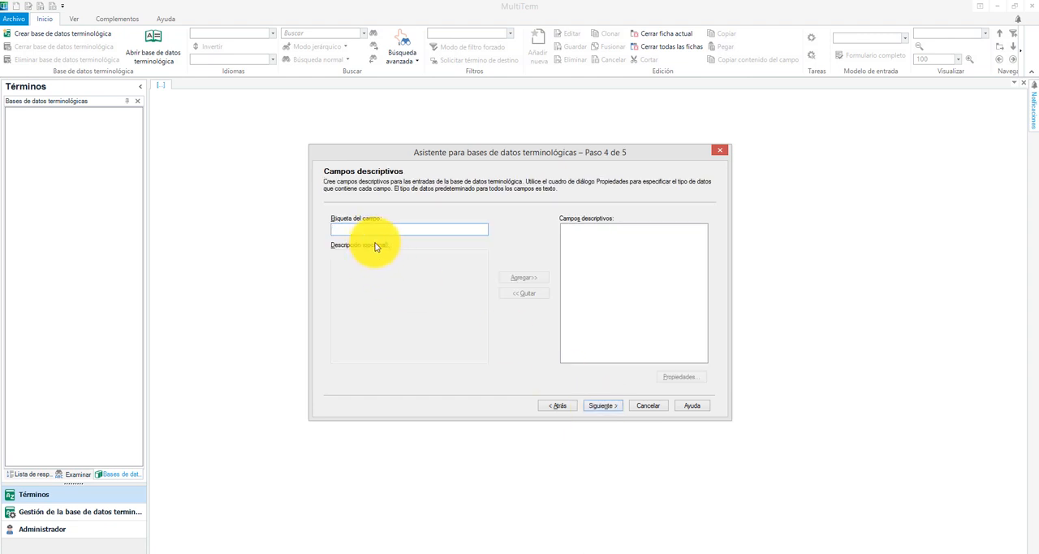
Add a descriptive field labelled Estado and set its data type to Lista de selección
{"action": "type", "text": "Estado"}
{"action": "left_click", "coordinate": [520, 278]}
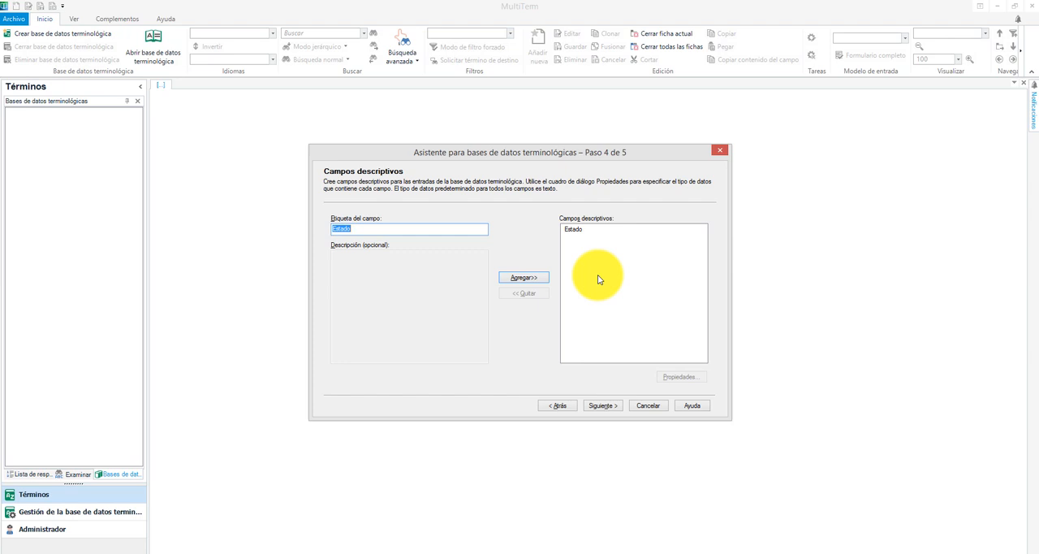
{"action": "left_click", "coordinate": [576, 231]}
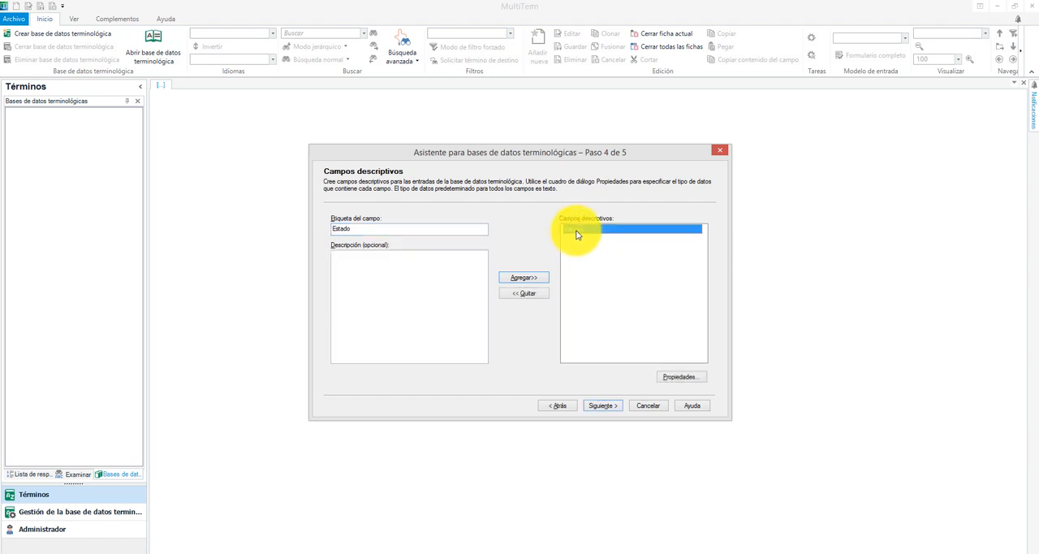
{"action": "left_click", "coordinate": [679, 377]}
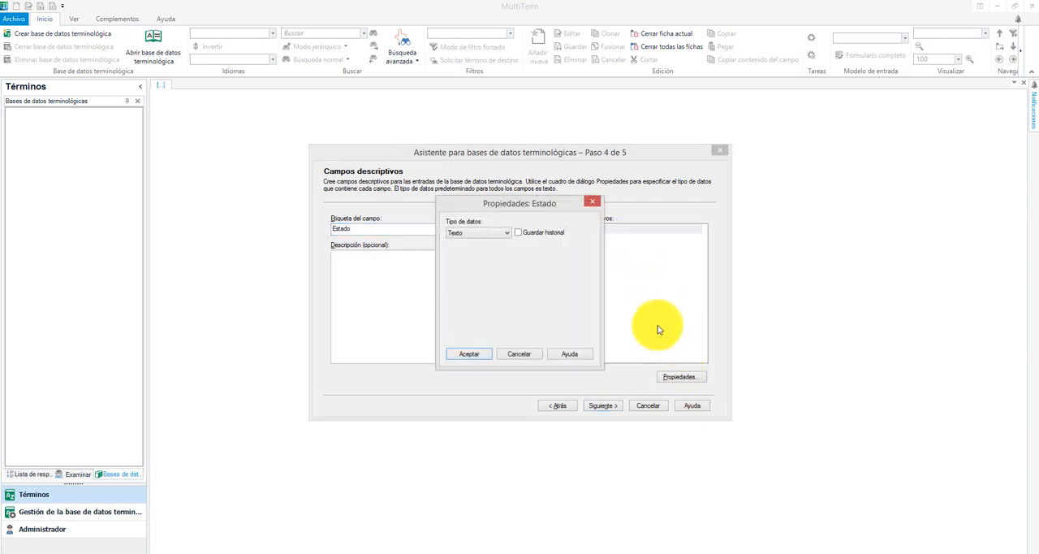
{"action": "left_click", "coordinate": [488, 233]}
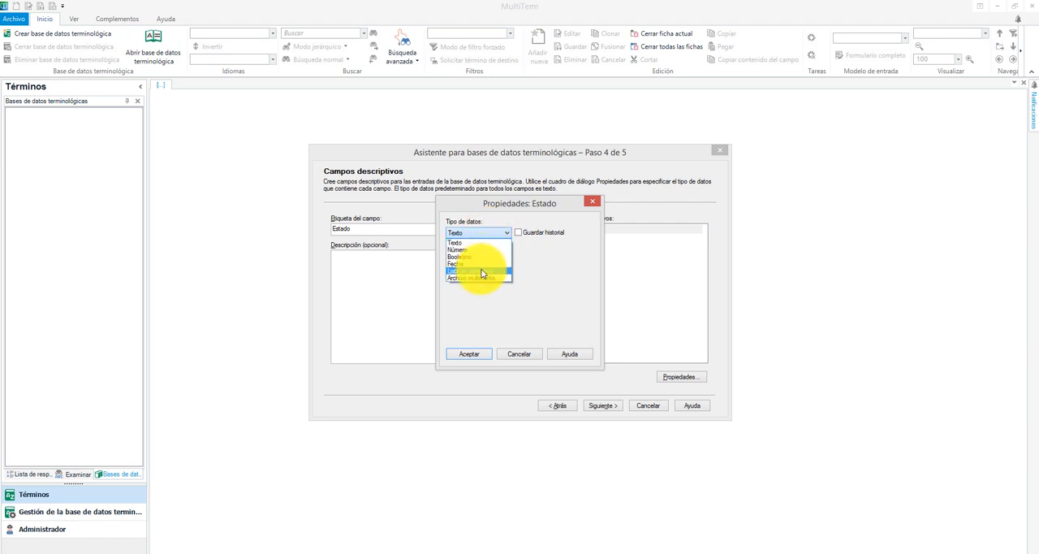
{"action": "left_click", "coordinate": [481, 271]}
Add the values prohibido and válido to the Estado selection list, accept them and continue to the entry structure
{"action": "left_click", "coordinate": [543, 251]}
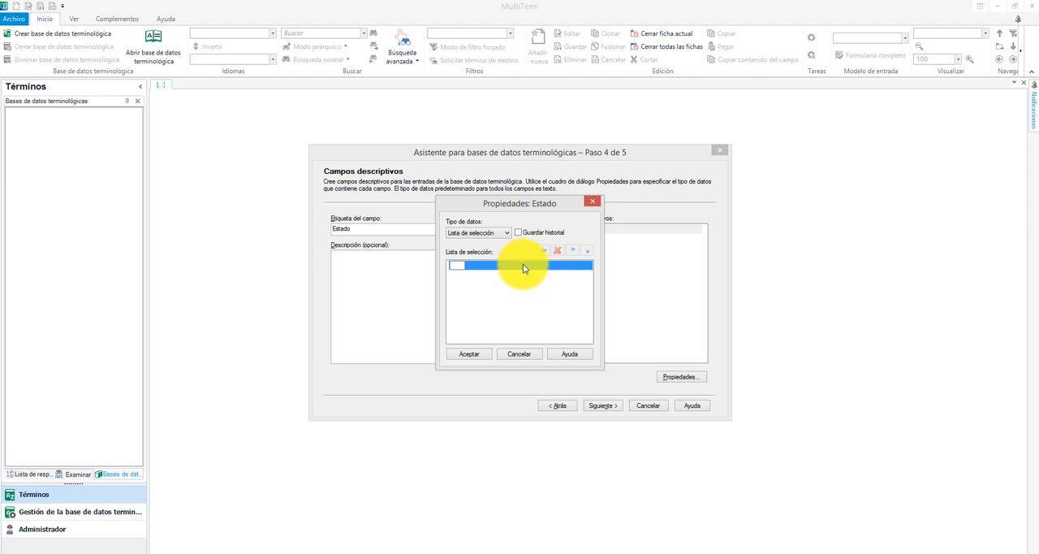
{"action": "type", "text": "prohibido"}
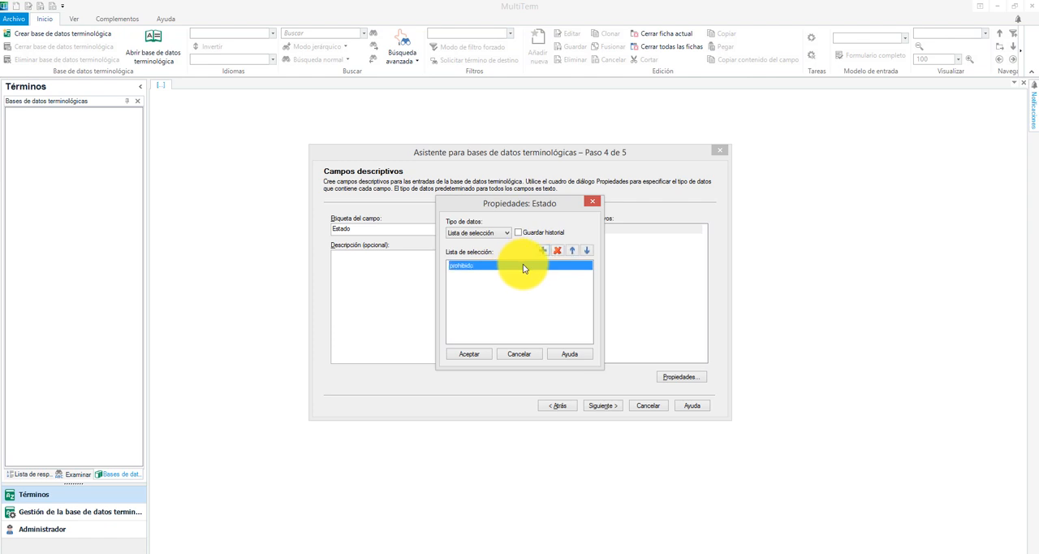
{"action": "left_click", "coordinate": [545, 252]}
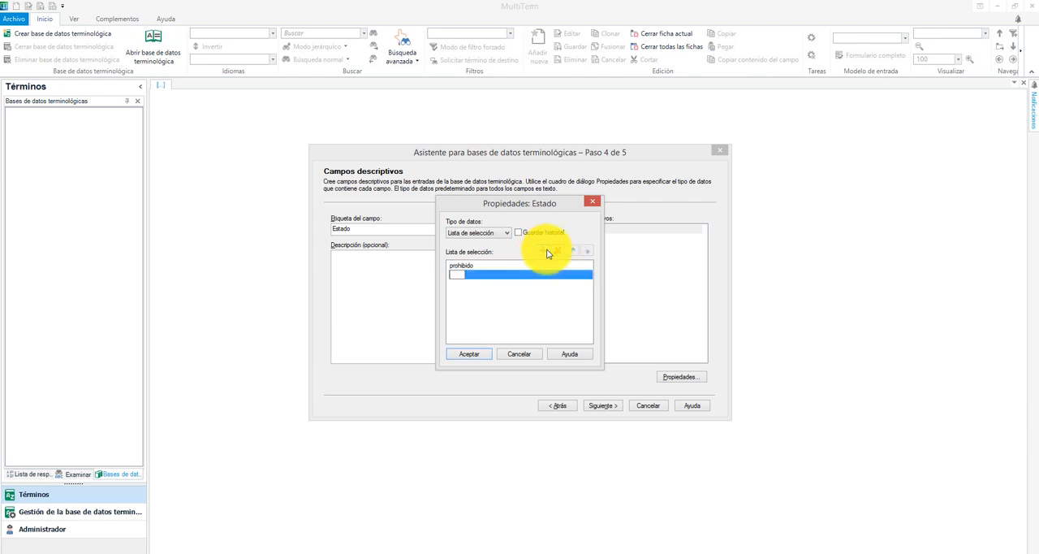
{"action": "type", "text": "válido"}
{"action": "left_click", "coordinate": [527, 304]}
{"action": "left_click", "coordinate": [468, 354]}
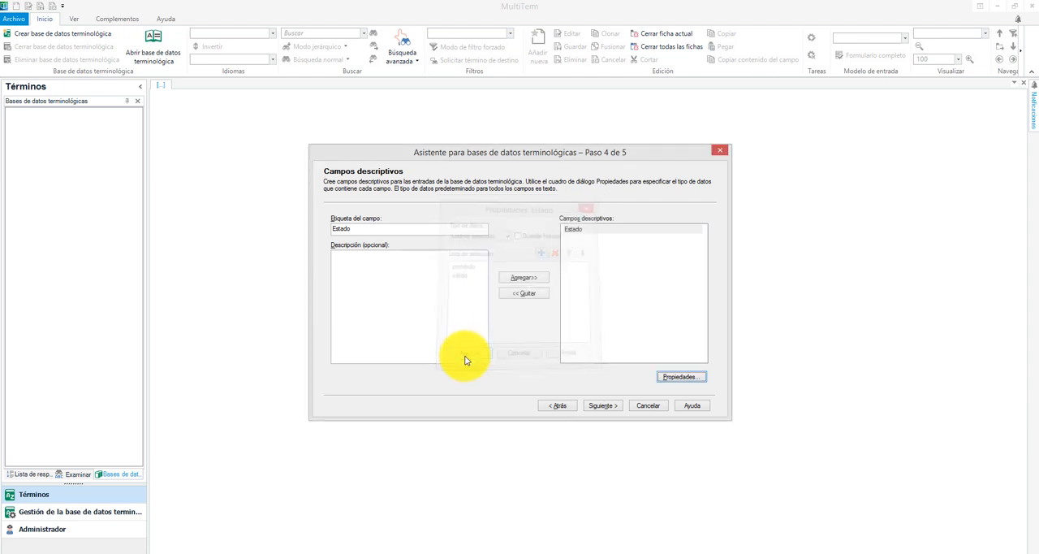
{"action": "left_click", "coordinate": [595, 406]}
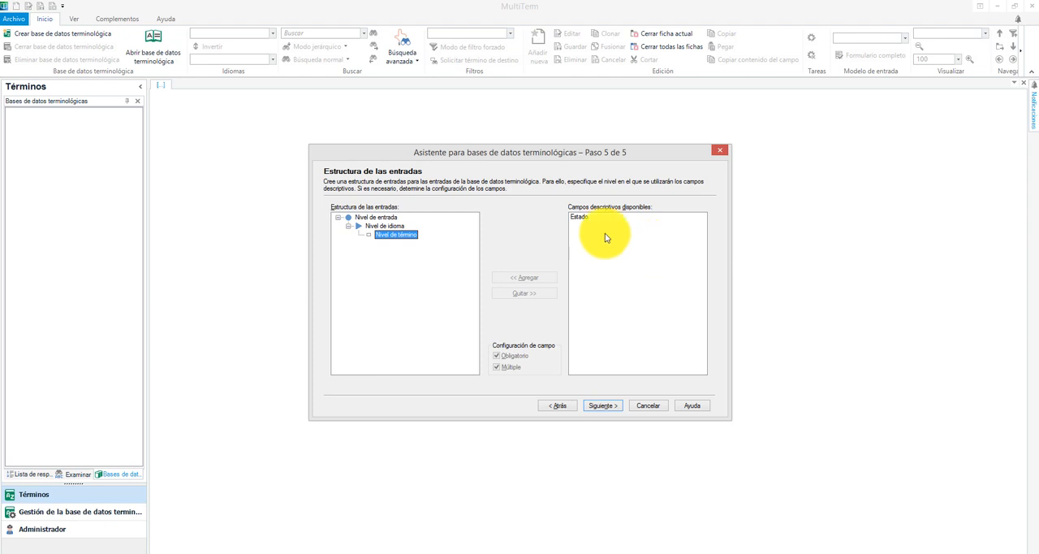
Assign the Estado field to the term level of the entry structure and complete the termbase wizard
{"action": "left_click", "coordinate": [587, 218]}
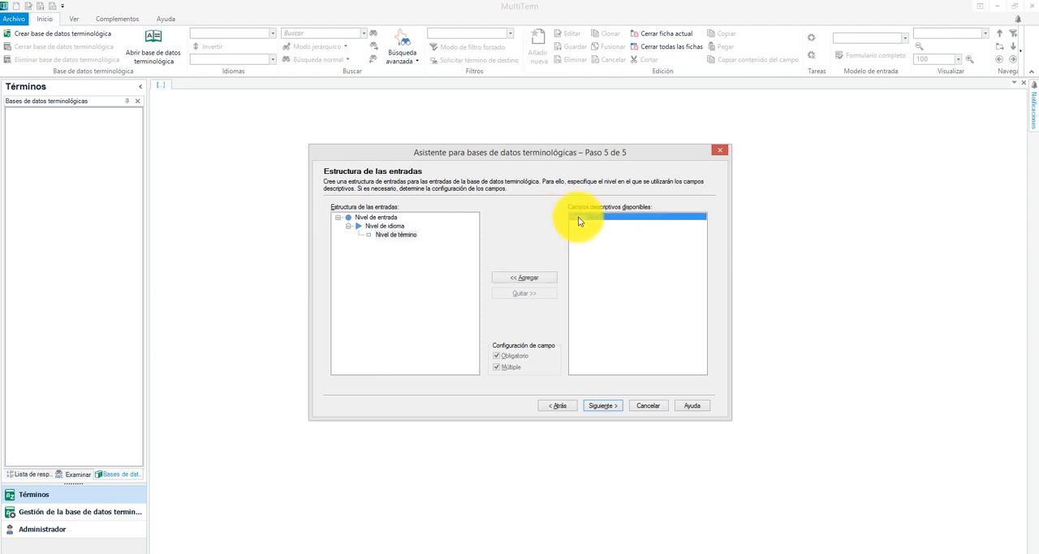
{"action": "left_click", "coordinate": [507, 278]}
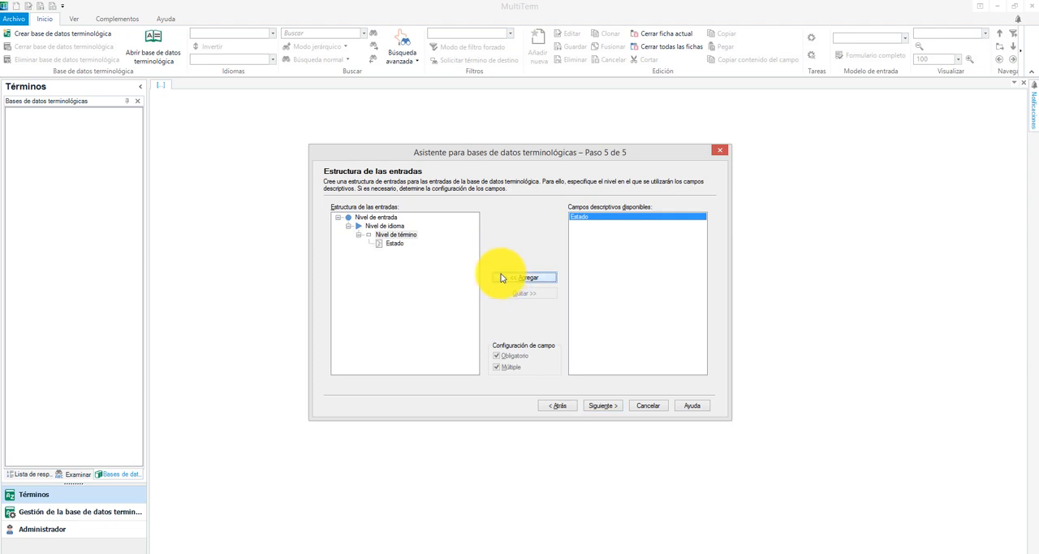
{"action": "left_click", "coordinate": [601, 406]}
{"action": "left_click", "coordinate": [602, 406]}
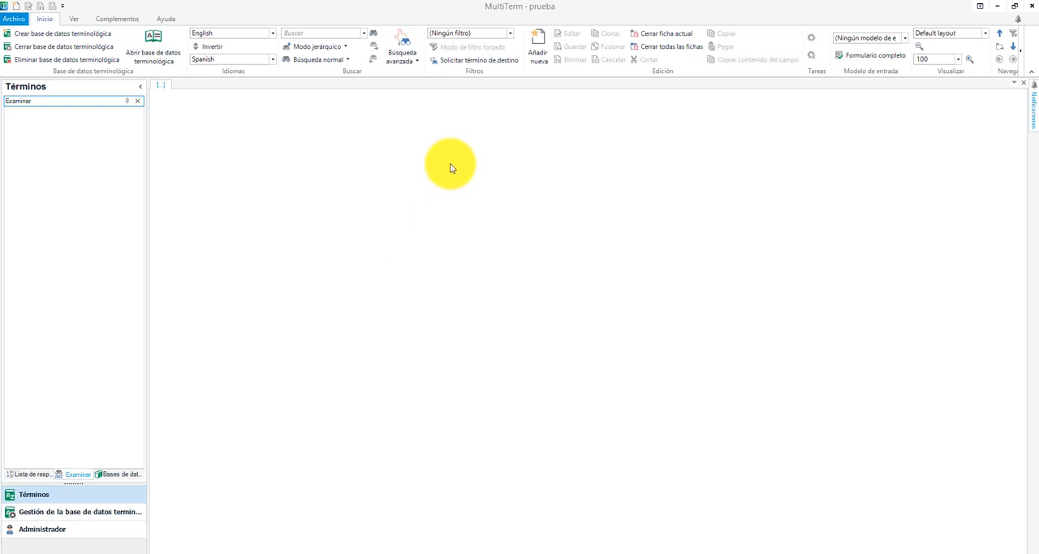
Create a new entry with the English term drug and save it
{"action": "left_click", "coordinate": [539, 60]}
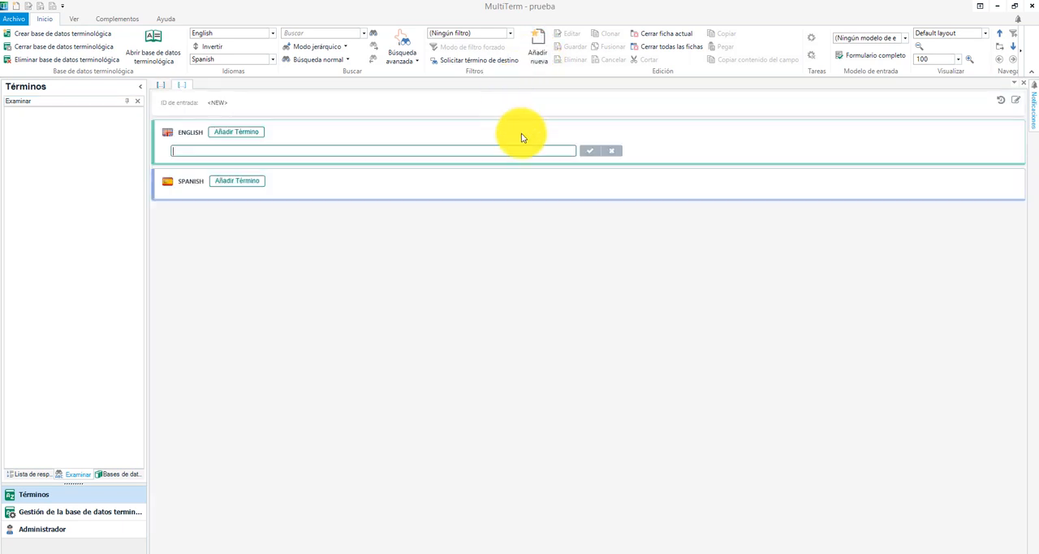
{"action": "type", "text": "drug"}
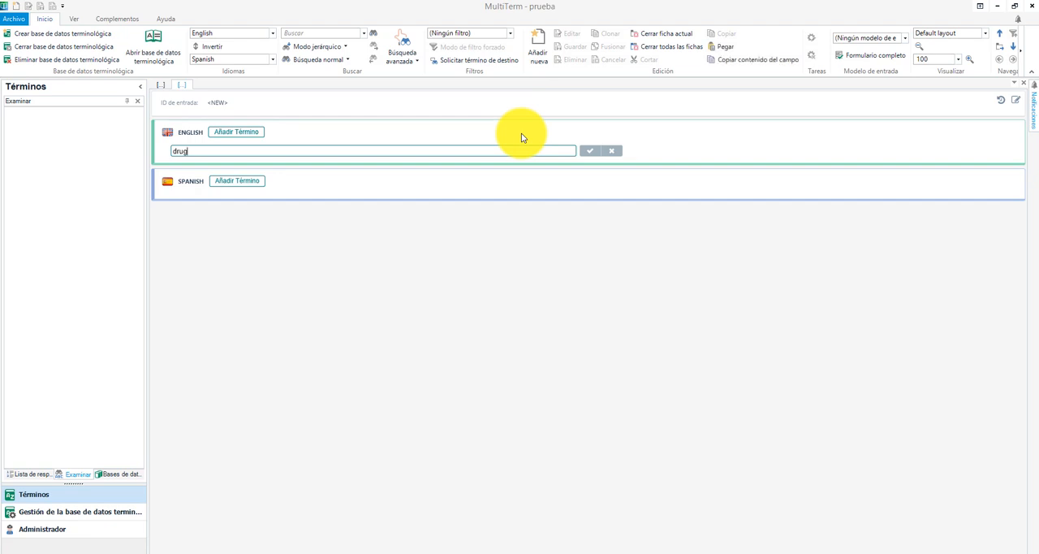
{"action": "key", "text": "ctrl+s"}
Add the Spanish terms droga and fármaco to the drug entry, saving after each one
{"action": "left_click", "coordinate": [247, 191]}
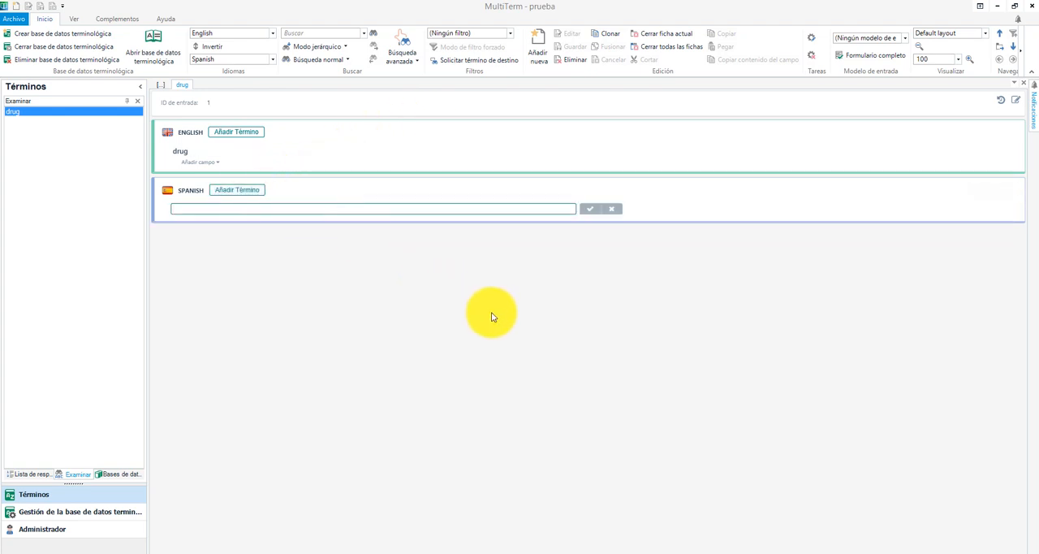
{"action": "type", "text": "droga"}
{"action": "key", "text": "ctrl+s"}
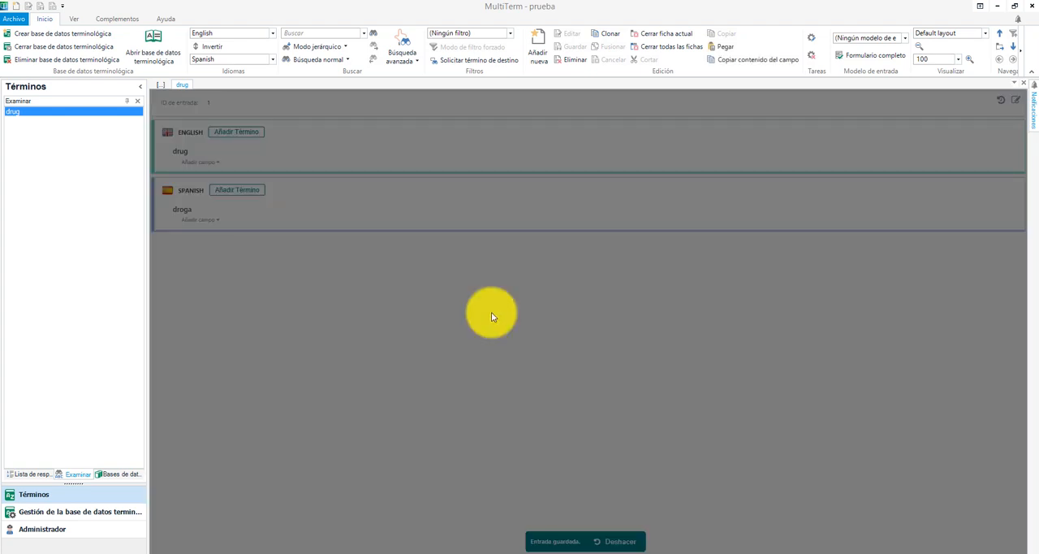
{"action": "left_click", "coordinate": [244, 190]}
{"action": "type", "text": "f"}
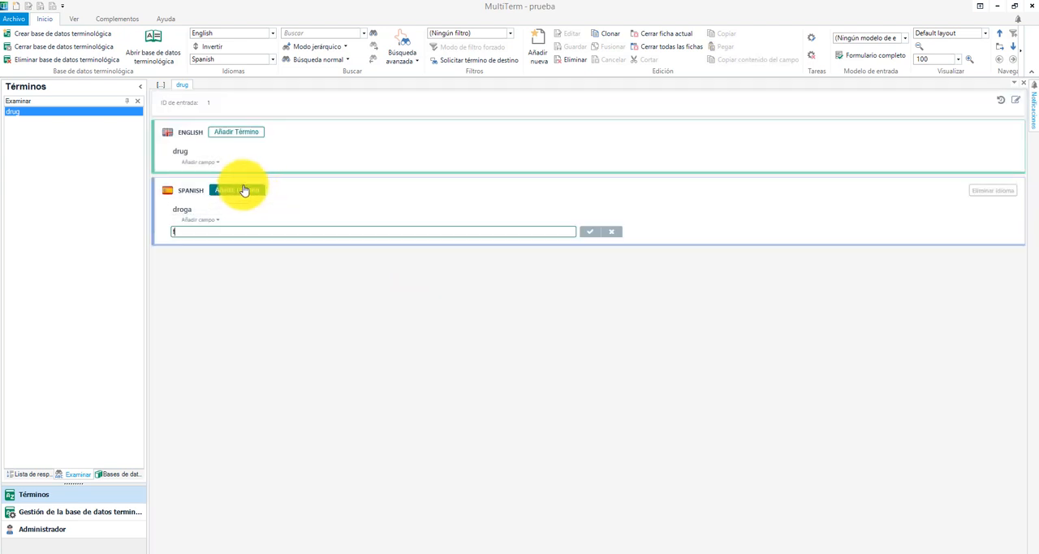
{"action": "type", "text": "ármaco"}
{"action": "key", "text": "ctrl+s"}
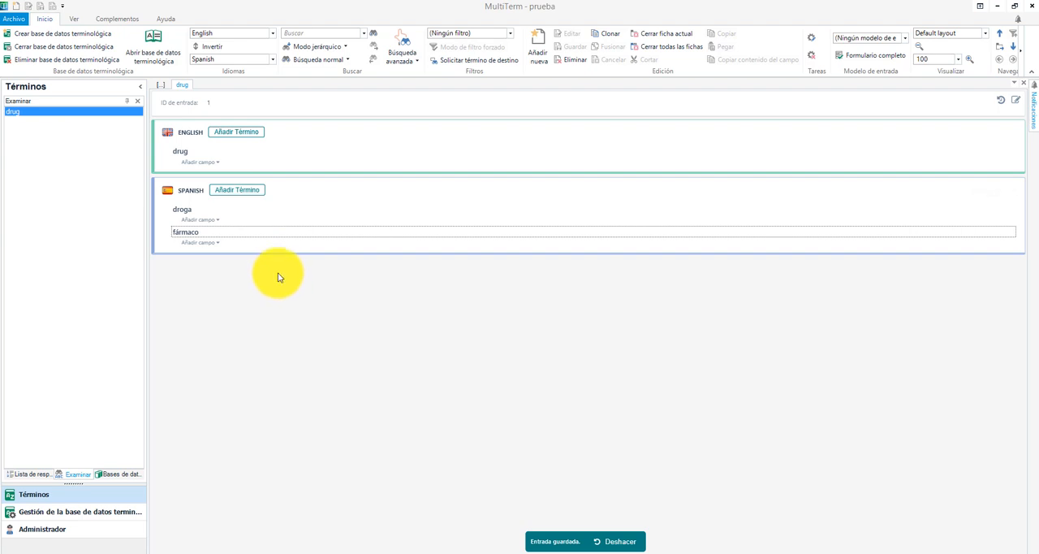
Add the Estado field to the Spanish term droga and set it to prohibido
{"action": "mouse_move", "coordinate": [212, 247]}
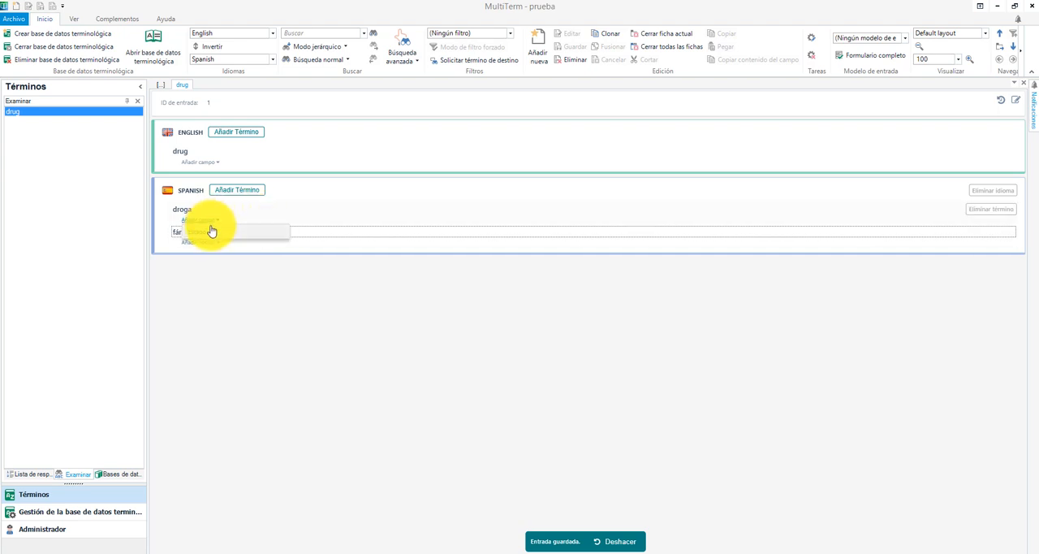
{"action": "left_click", "coordinate": [211, 230]}
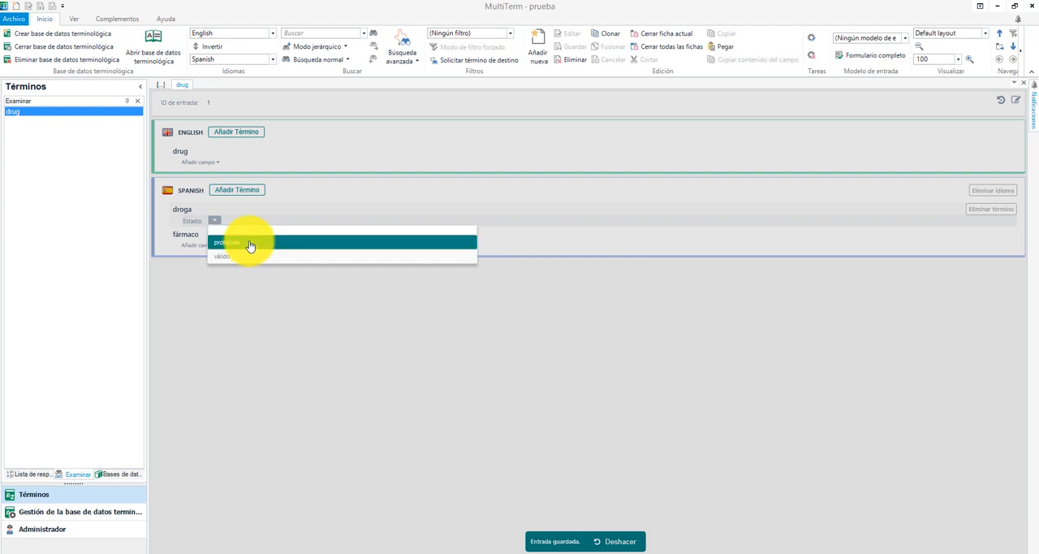
{"action": "left_click", "coordinate": [249, 243]}
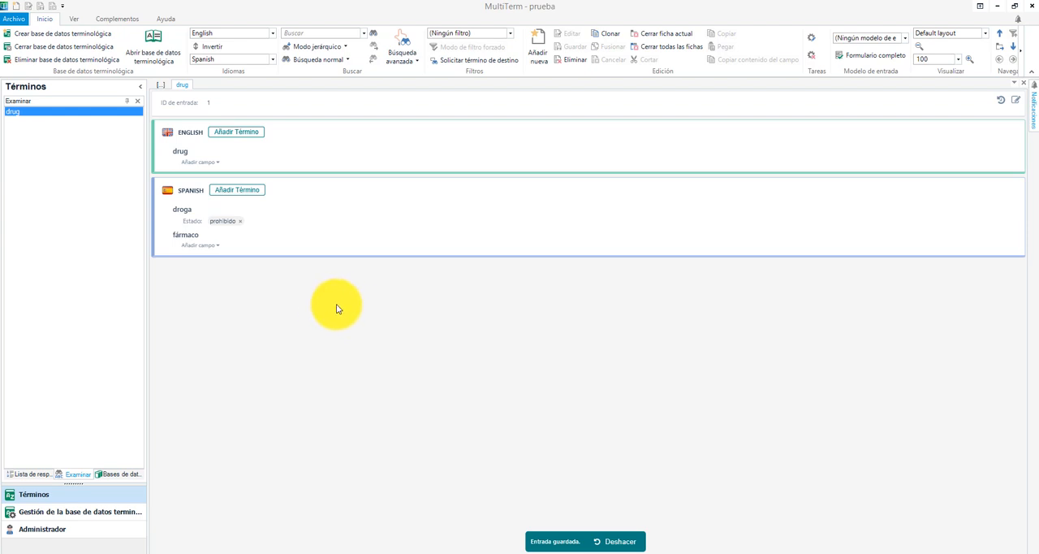
{"action": "left_click", "coordinate": [215, 246]}
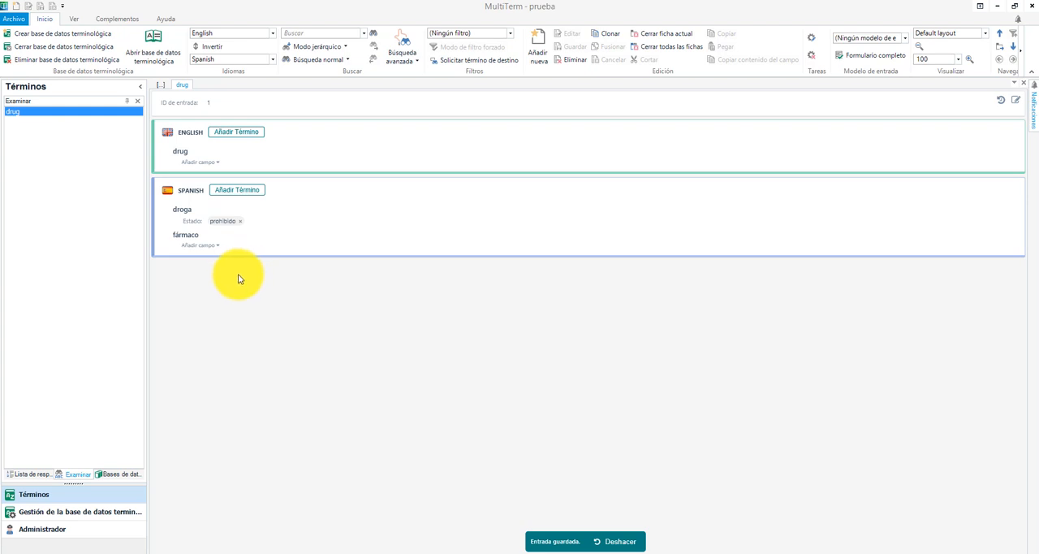
{"action": "left_click", "coordinate": [199, 246]}
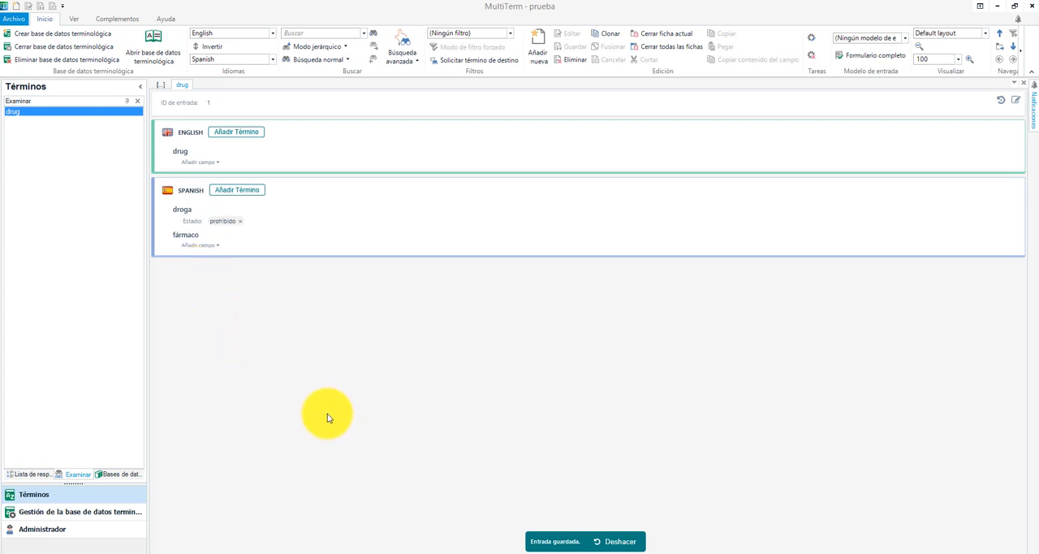
Switch to the terminos_prohibidos folder in the file manager and open the workbook terminos_prueba_prep.xlsx
{"action": "mouse_move", "coordinate": [48, 552]}
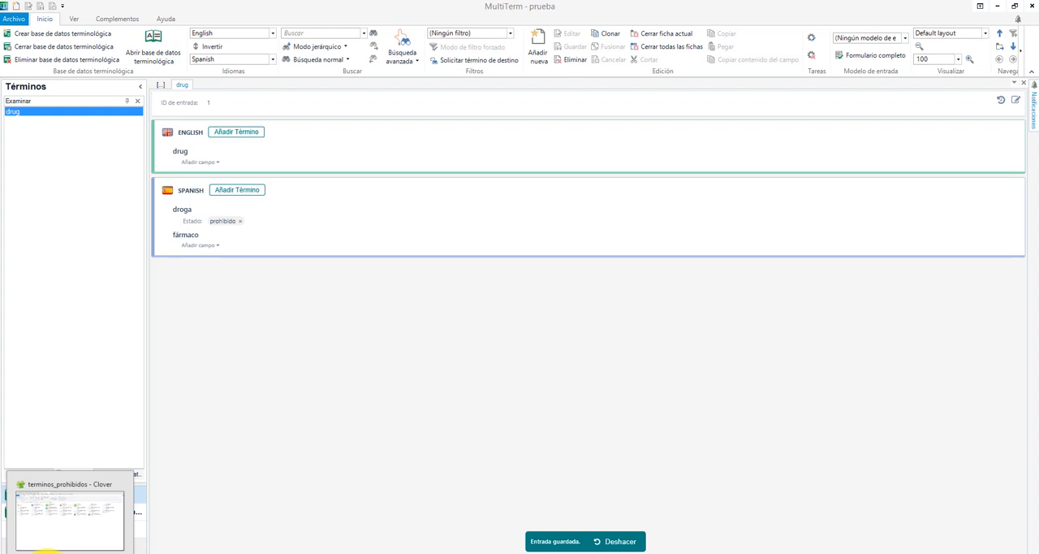
{"action": "left_click", "coordinate": [49, 550]}
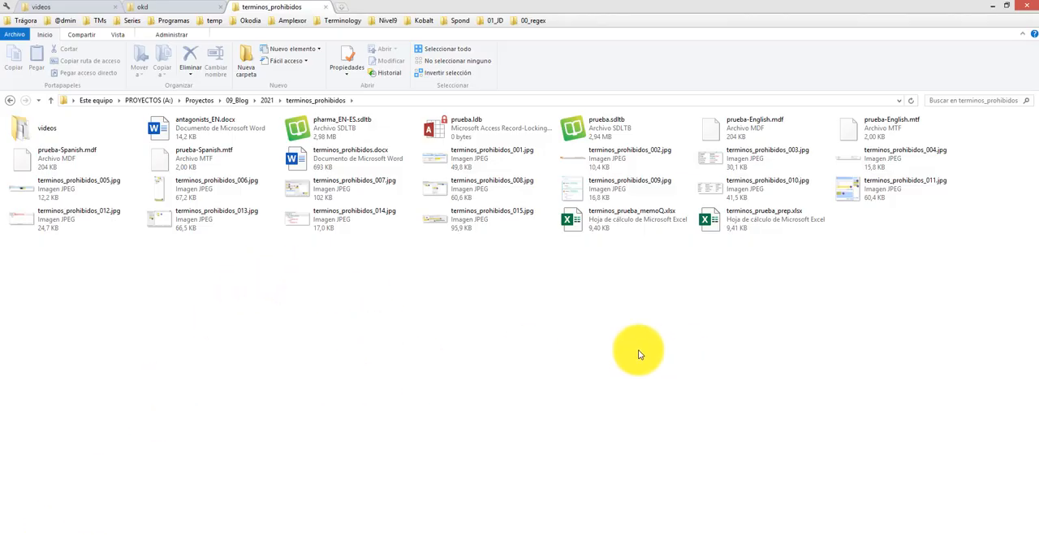
{"action": "double_click", "coordinate": [737, 225]}
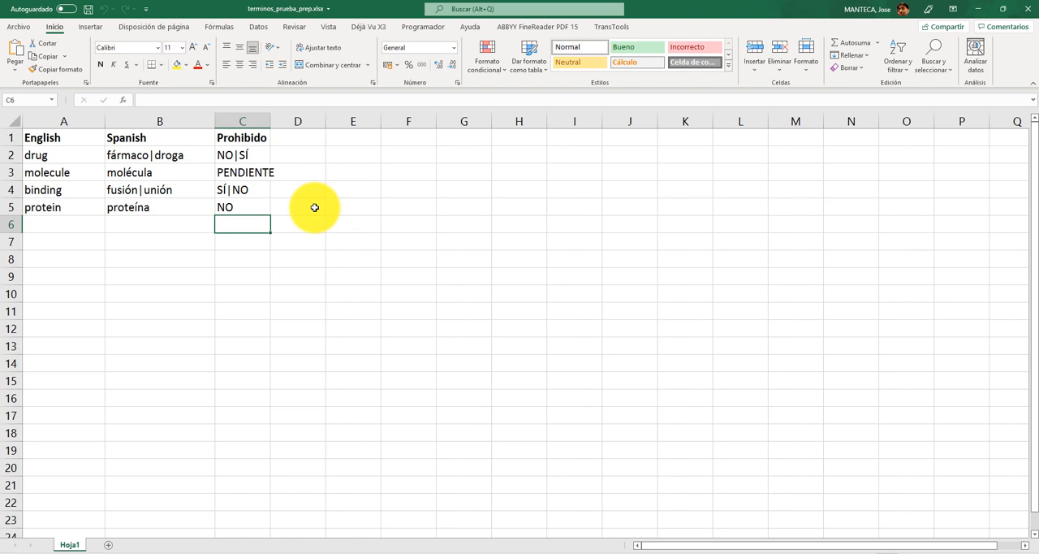
Examine how the drug row separates its Spanish synonyms and matching Prohibido values, and close the workbook without saving
{"action": "left_click", "coordinate": [143, 152]}
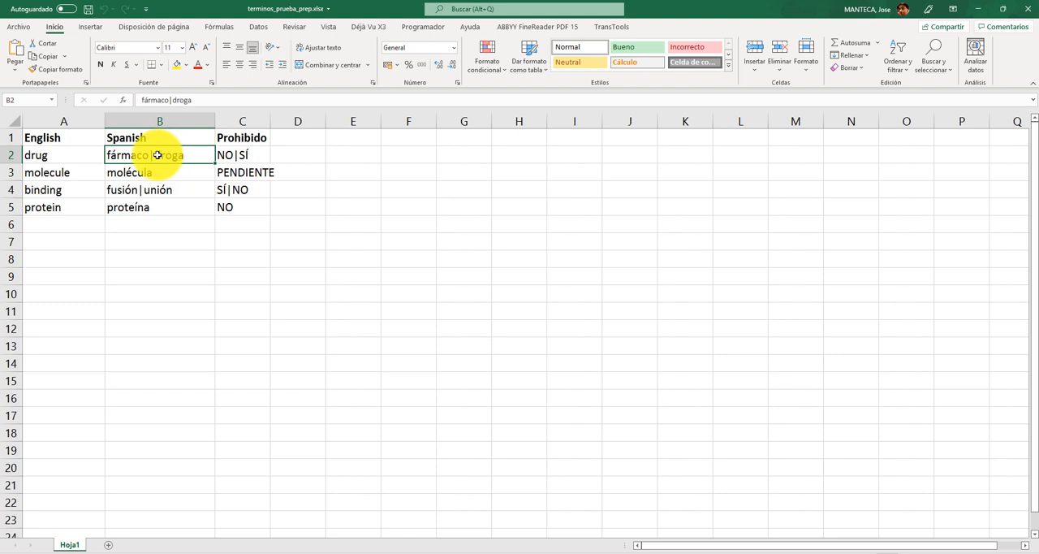
{"action": "left_click", "coordinate": [223, 157]}
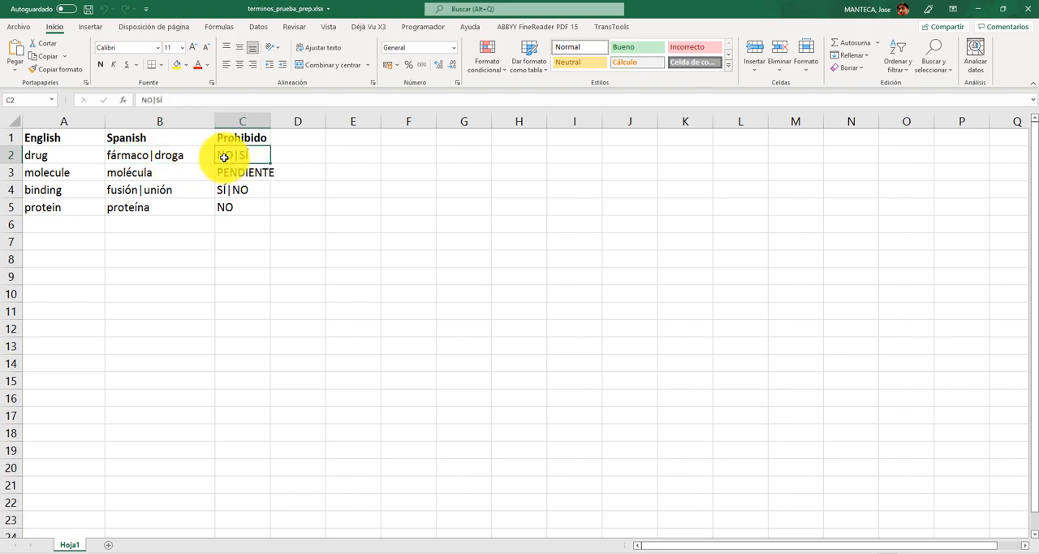
{"action": "double_click", "coordinate": [224, 156]}
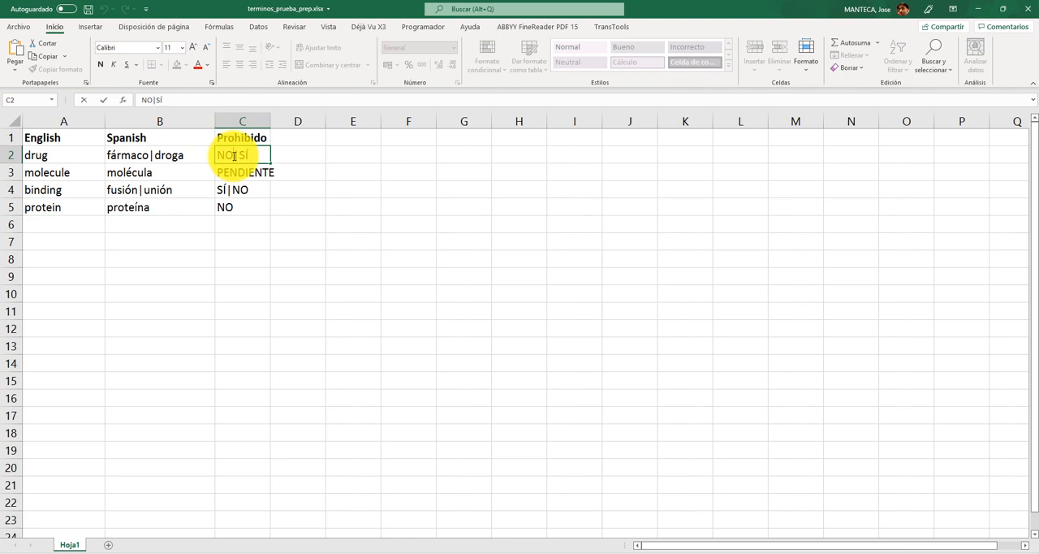
{"action": "left_click", "coordinate": [149, 154]}
{"action": "double_click", "coordinate": [149, 153]}
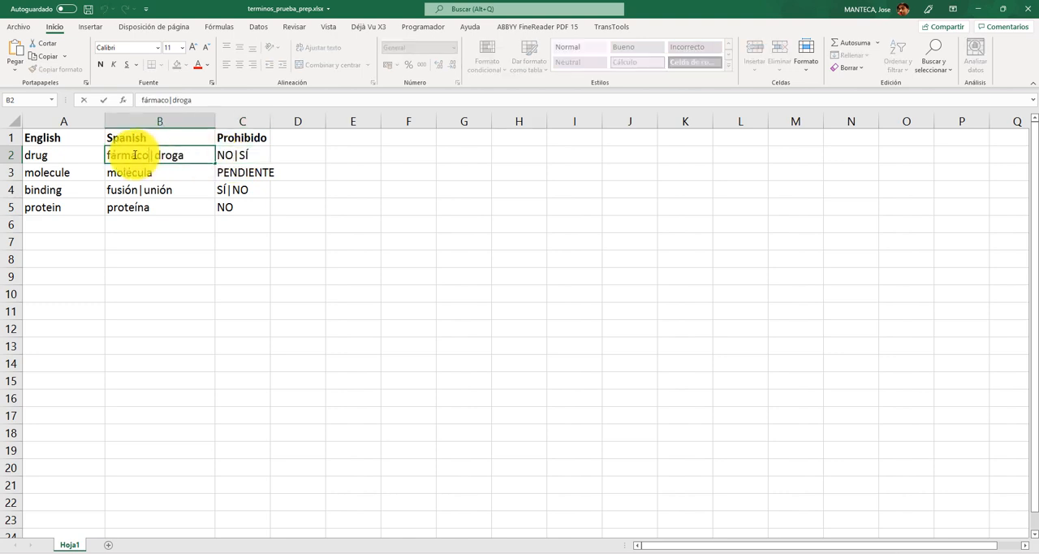
{"action": "double_click", "coordinate": [138, 154]}
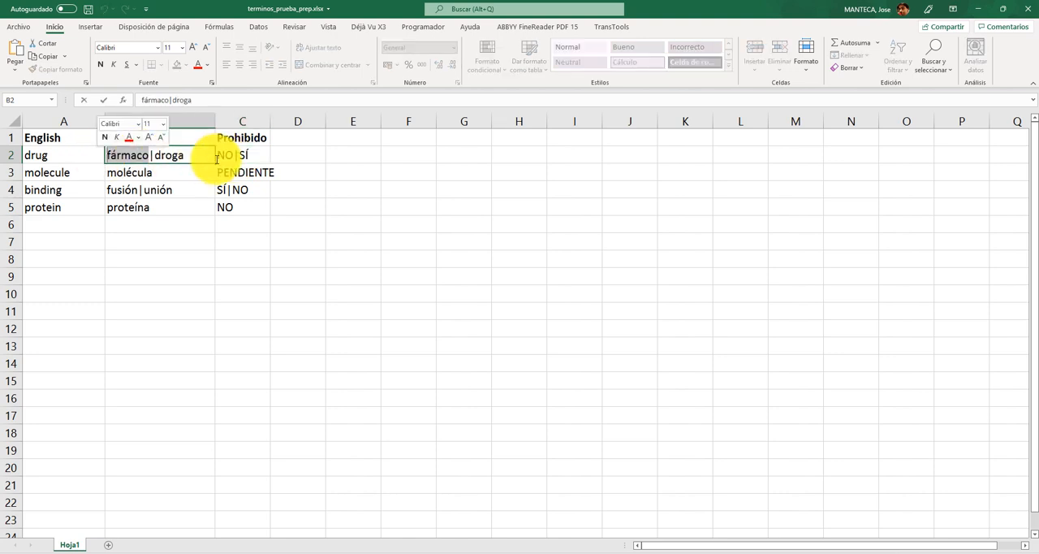
{"action": "double_click", "coordinate": [168, 155]}
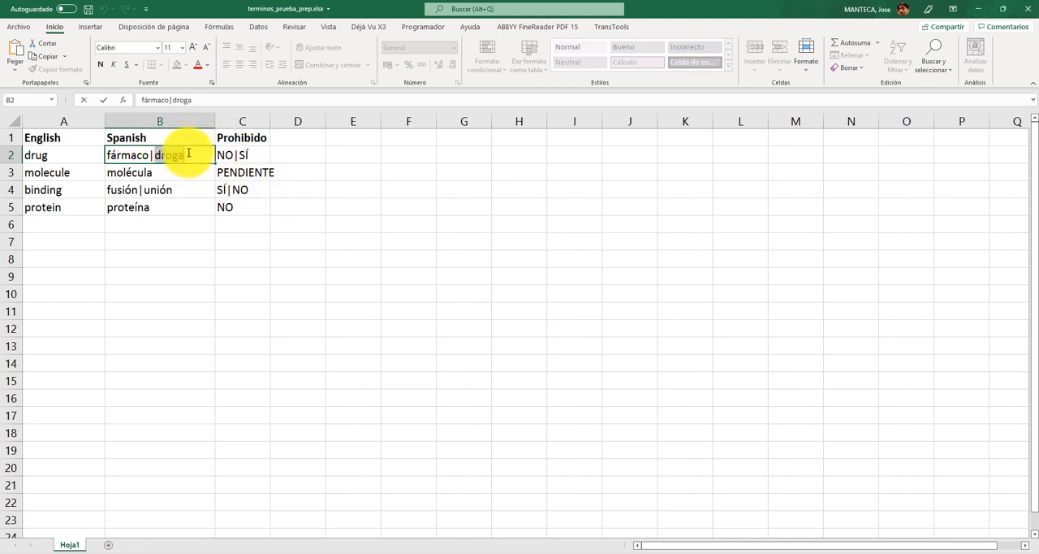
{"action": "left_click", "coordinate": [142, 228]}
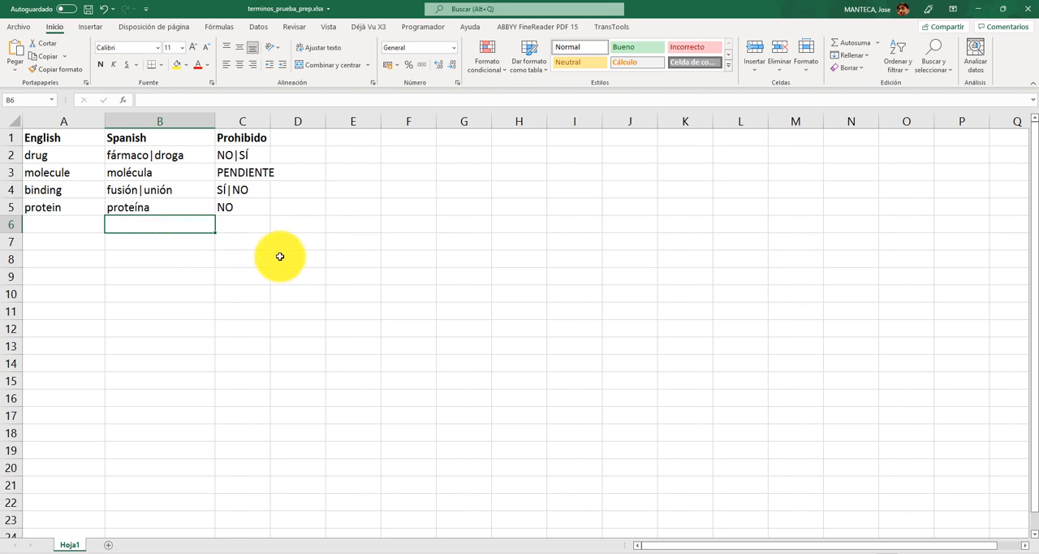
{"action": "left_click", "coordinate": [1025, 12]}
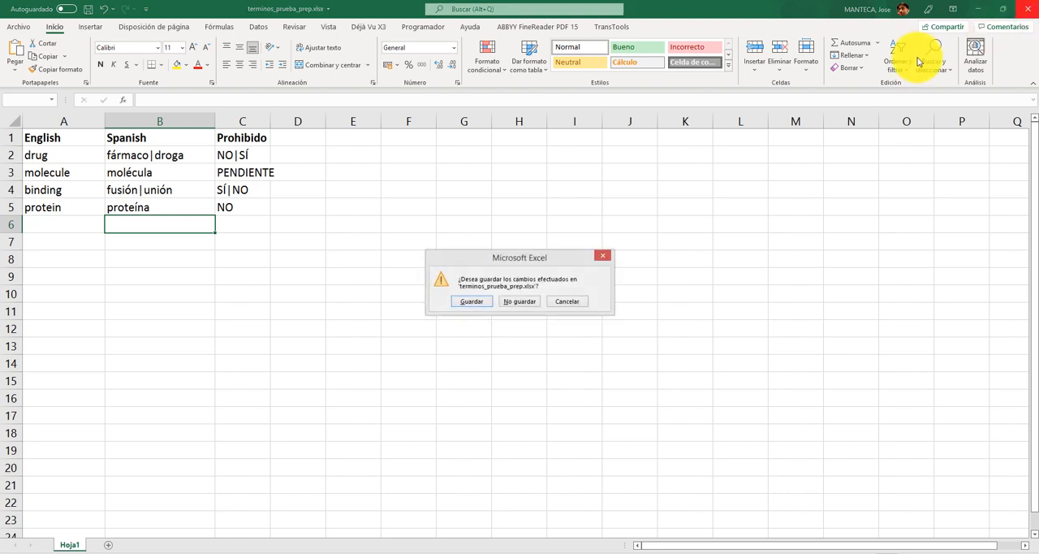
{"action": "left_click", "coordinate": [529, 297]}
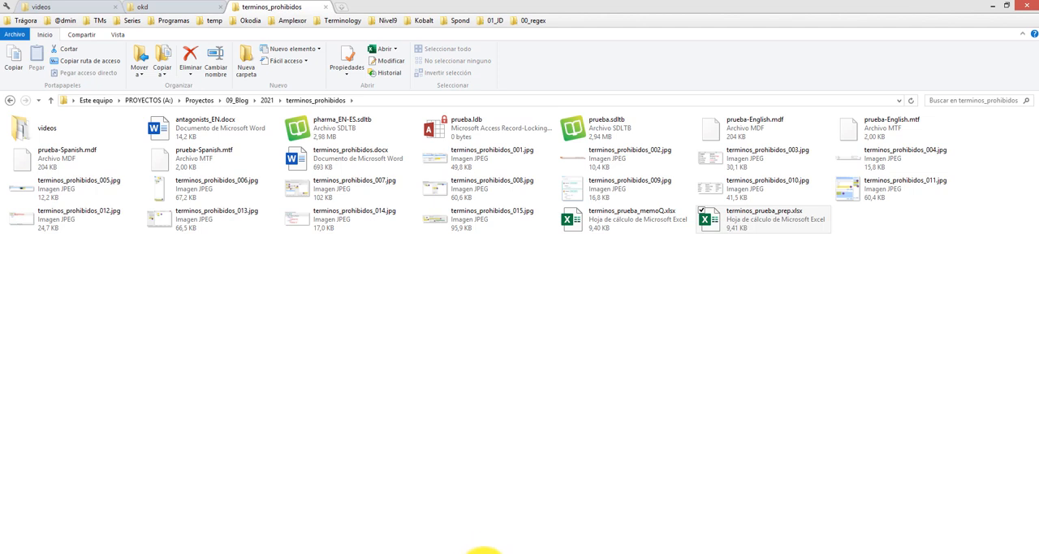
Start Glossary Converter and set its default output format to MultiTerm Termbase
{"action": "left_click", "coordinate": [486, 553]}
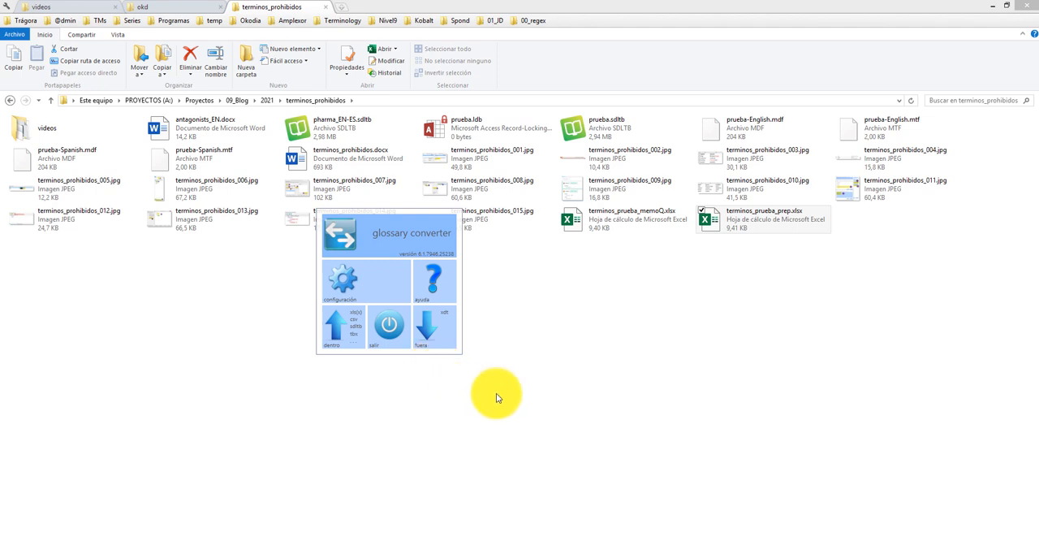
{"action": "left_click", "coordinate": [358, 286]}
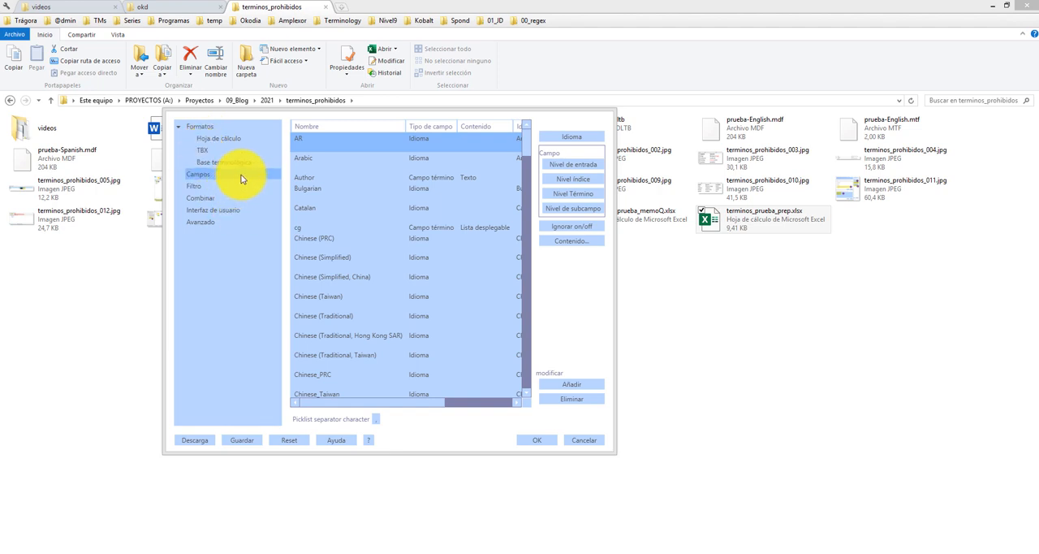
{"action": "left_click", "coordinate": [198, 129]}
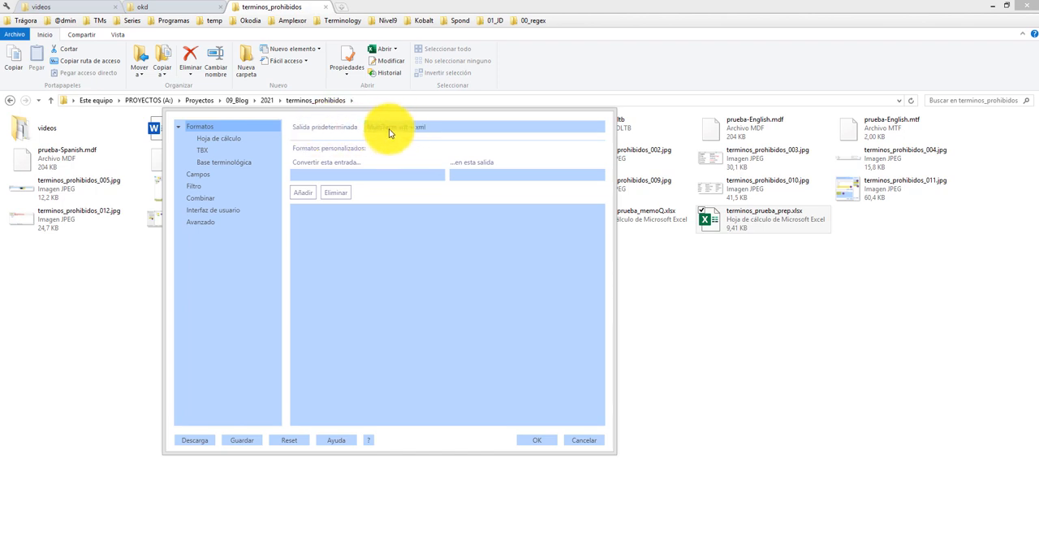
{"action": "left_click", "coordinate": [434, 132]}
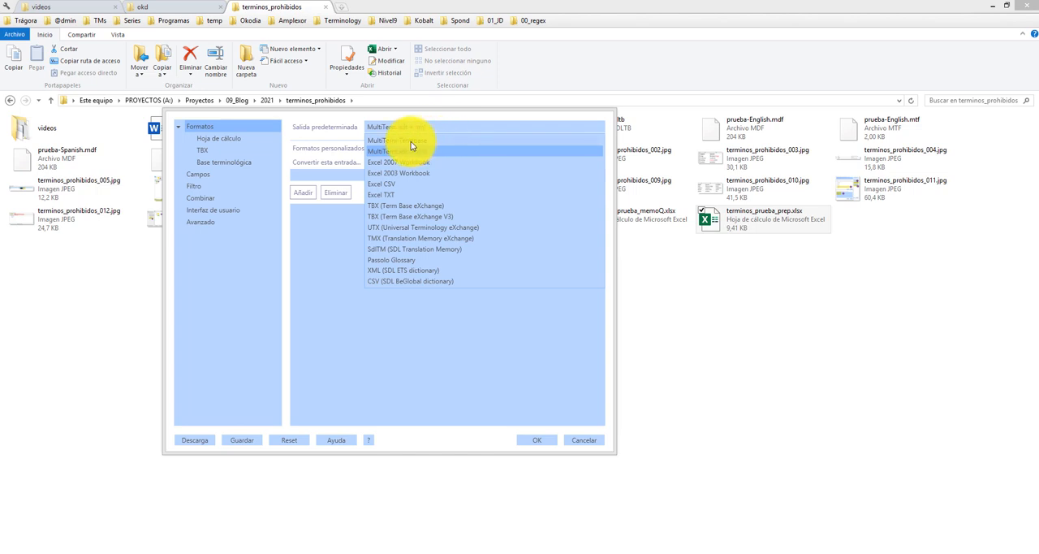
{"action": "left_click", "coordinate": [411, 143]}
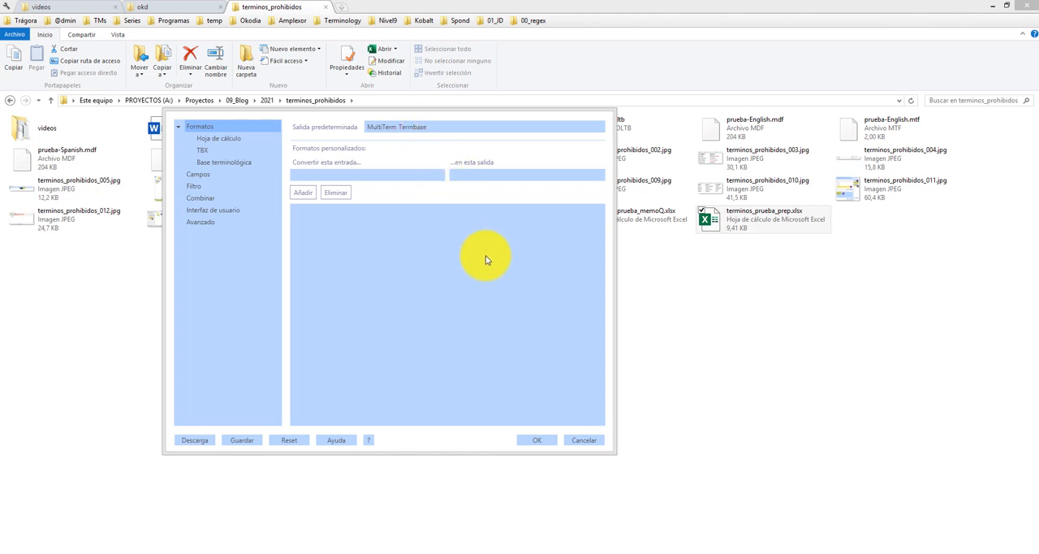
{"action": "left_click", "coordinate": [536, 441]}
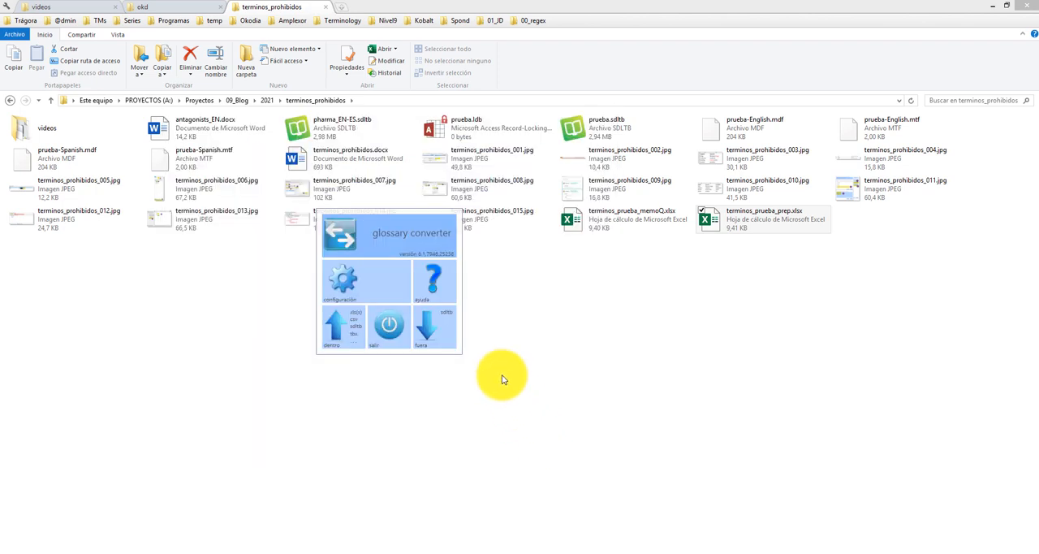
Convert terminos_prueba_prep.xlsx to a termbase, defining the Prohibido term field as a picklist with the values SÍ, NO and PENDIENTE
{"action": "left_click_drag", "start_coordinate": [729, 230], "coordinate": [401, 276]}
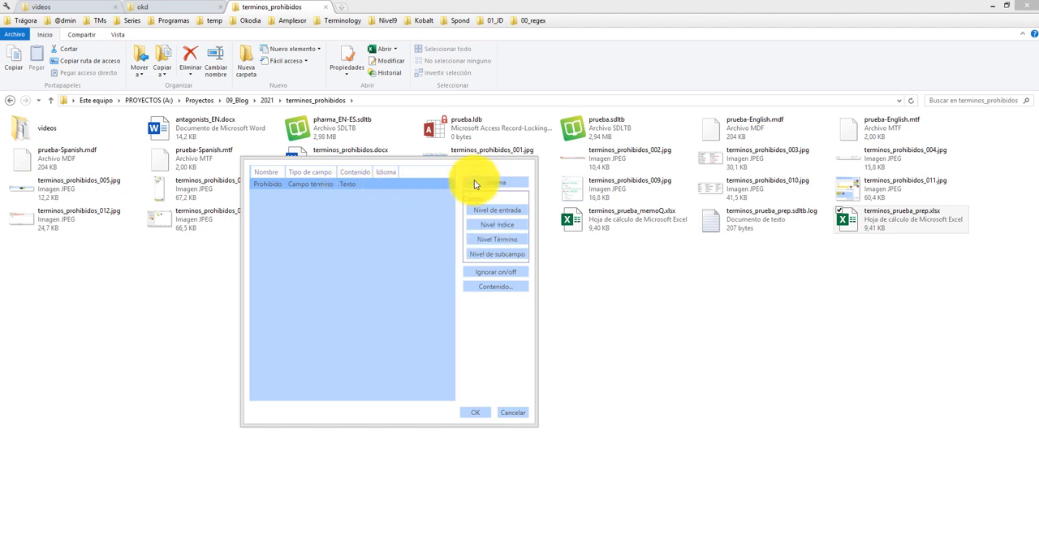
{"action": "left_click", "coordinate": [513, 291]}
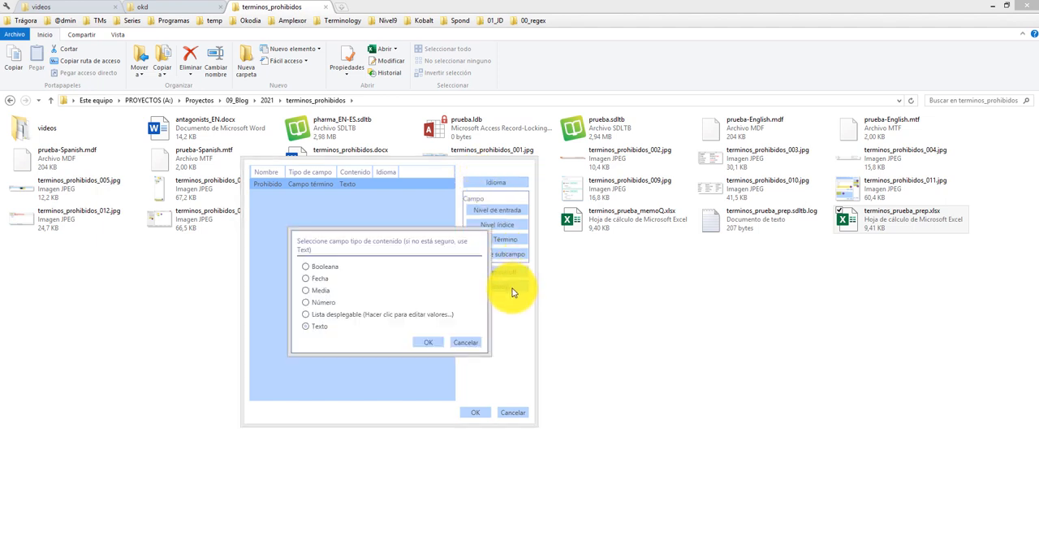
{"action": "left_click", "coordinate": [307, 316]}
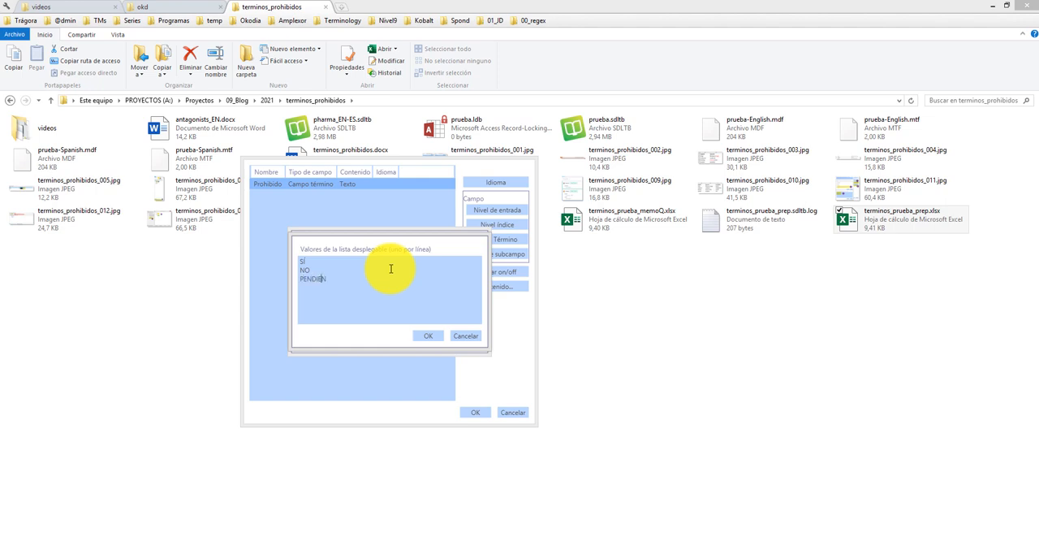
{"action": "left_click", "coordinate": [426, 337]}
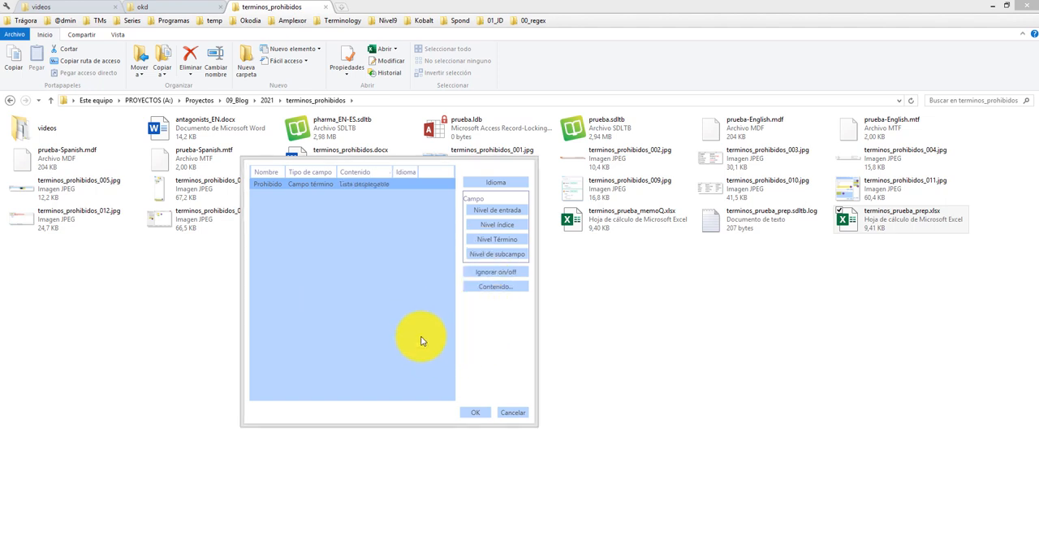
{"action": "left_click", "coordinate": [479, 411]}
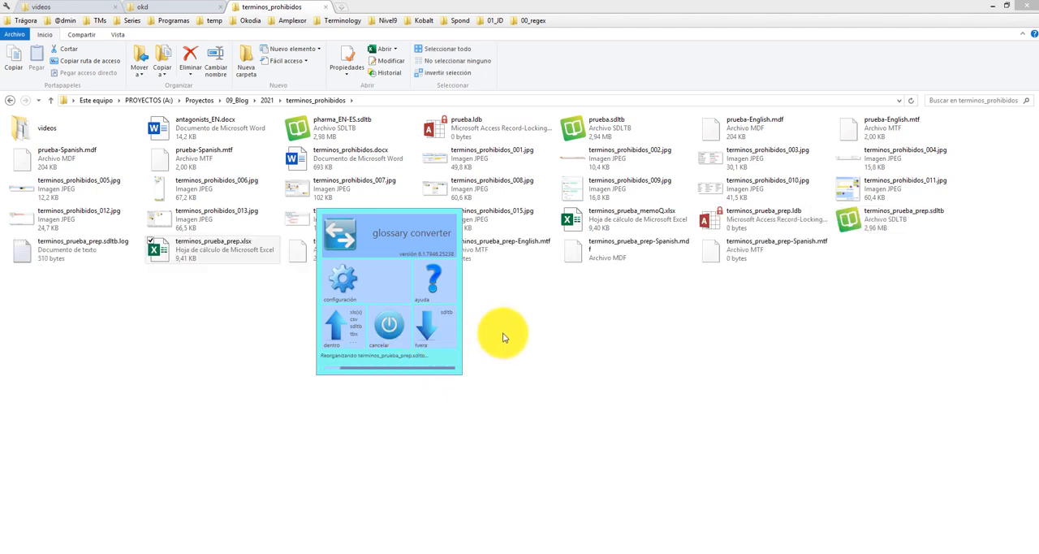
Locate the converted terminos_prueba_prep.sdltb in the folder and exit Glossary Converter
{"action": "left_click", "coordinate": [873, 230]}
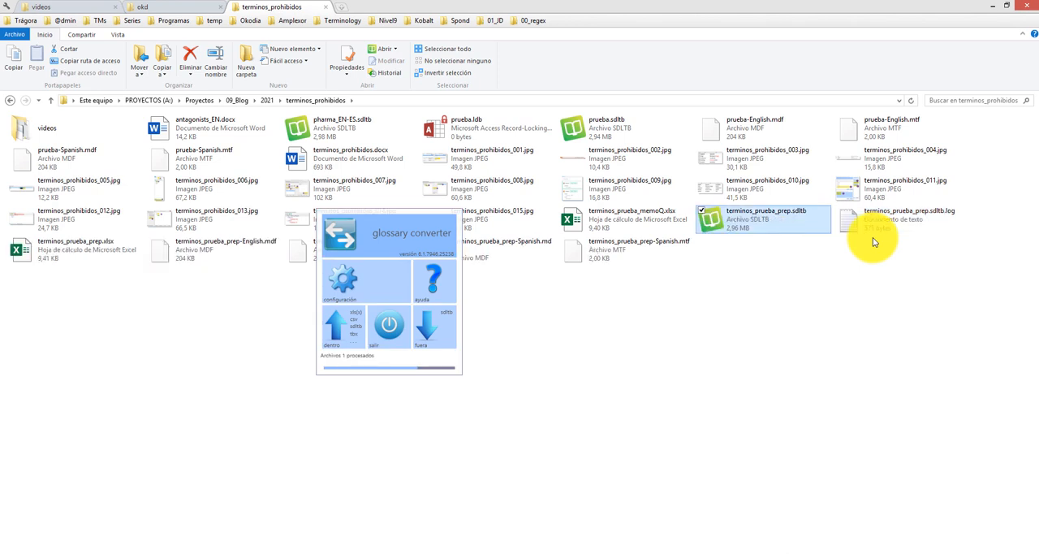
{"action": "left_click", "coordinate": [875, 242]}
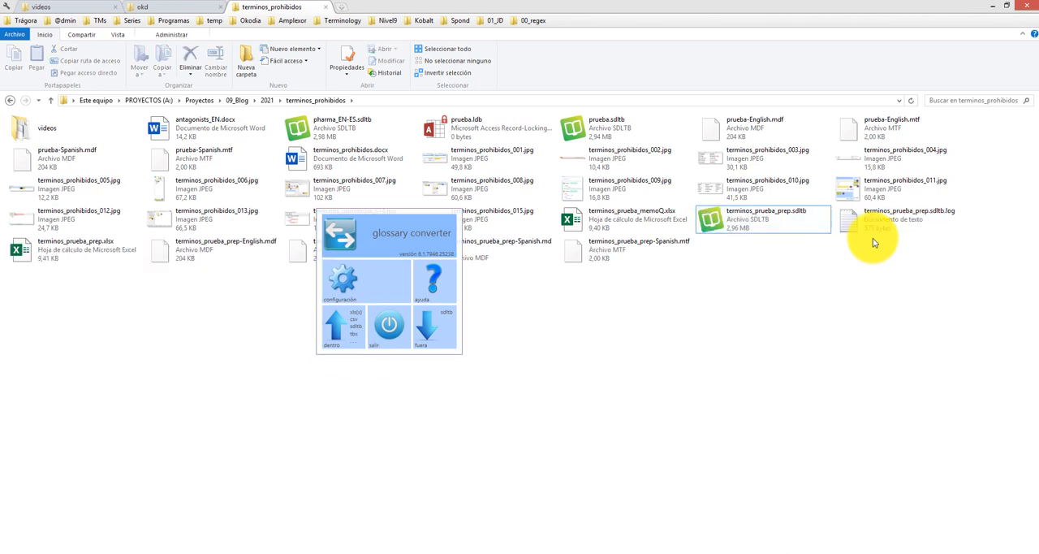
{"action": "left_click", "coordinate": [389, 334]}
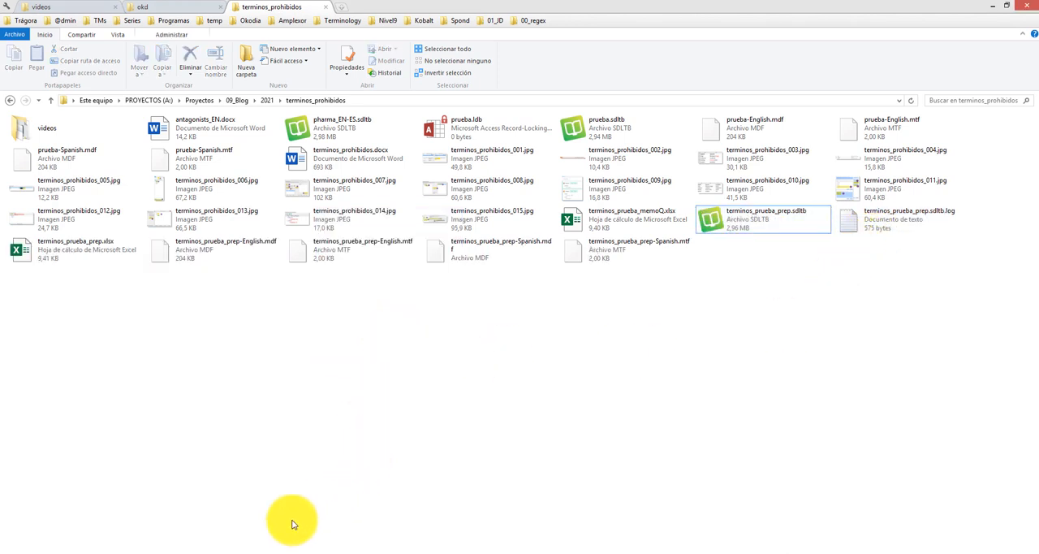
Switch to Trados Studio and add the file-based MultiTerm termbase terminos_prueba_prep.sdltb to the Blog_EN-ES project settings
{"action": "left_click", "coordinate": [235, 549]}
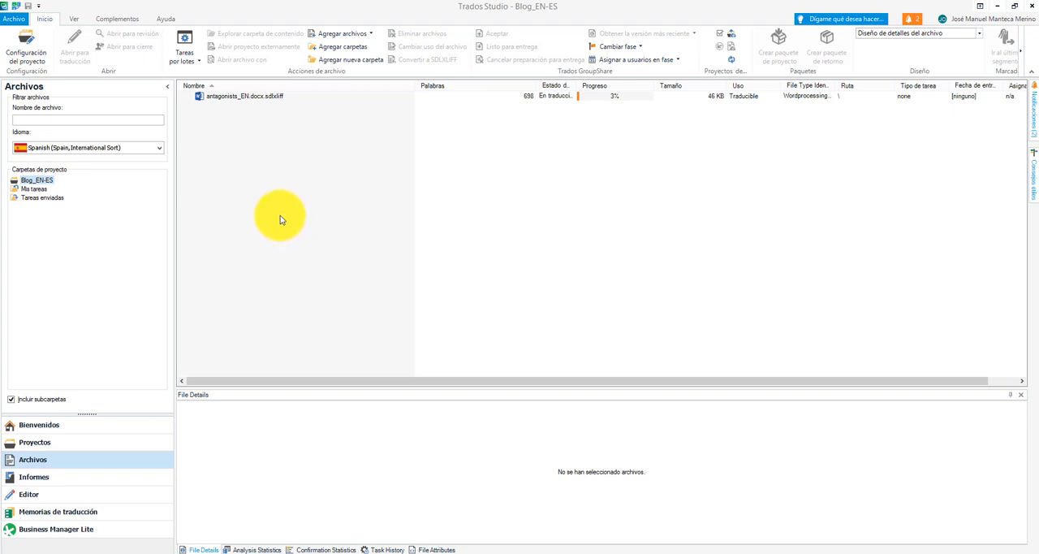
{"action": "left_click", "coordinate": [32, 59]}
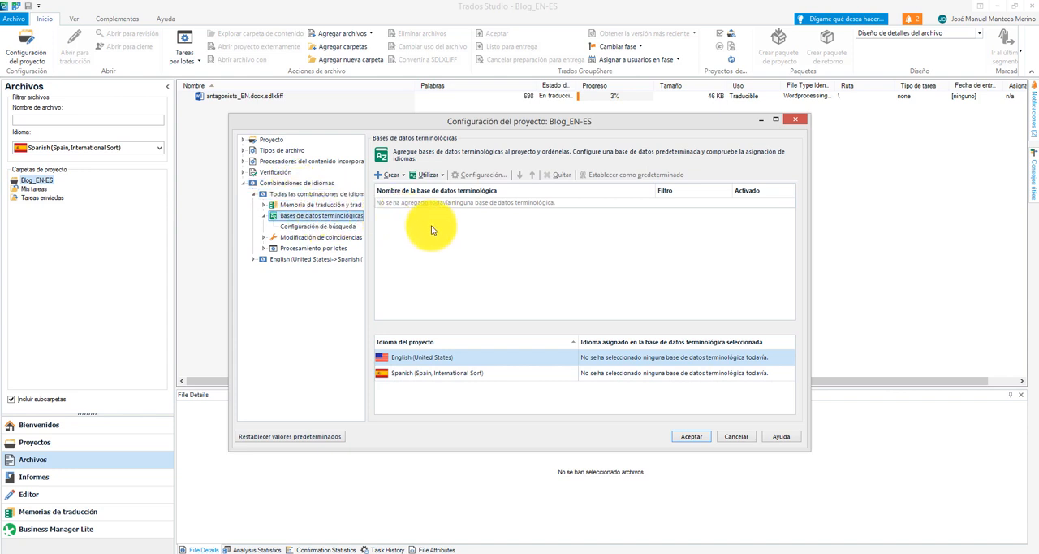
{"action": "left_click", "coordinate": [431, 175]}
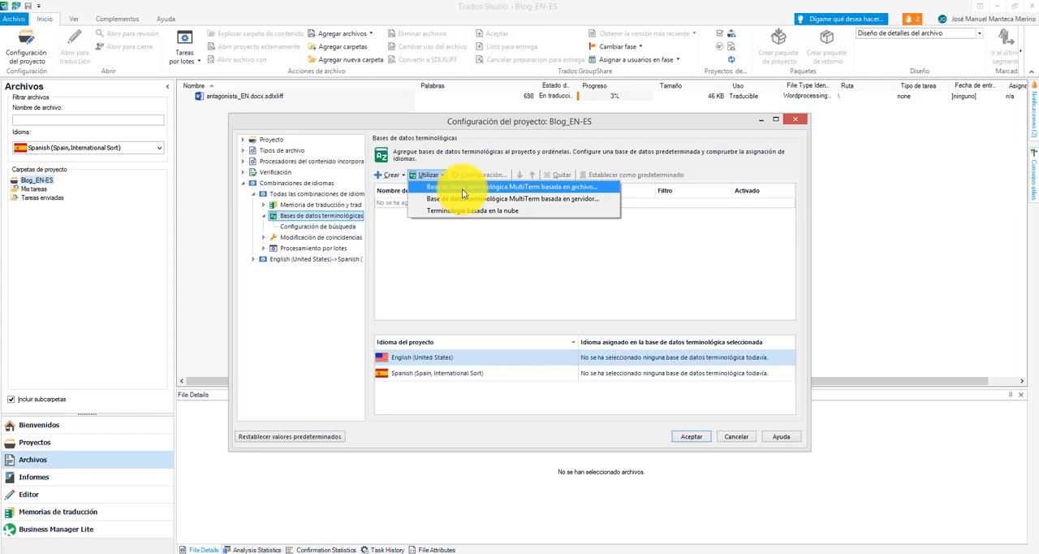
{"action": "left_click", "coordinate": [462, 189]}
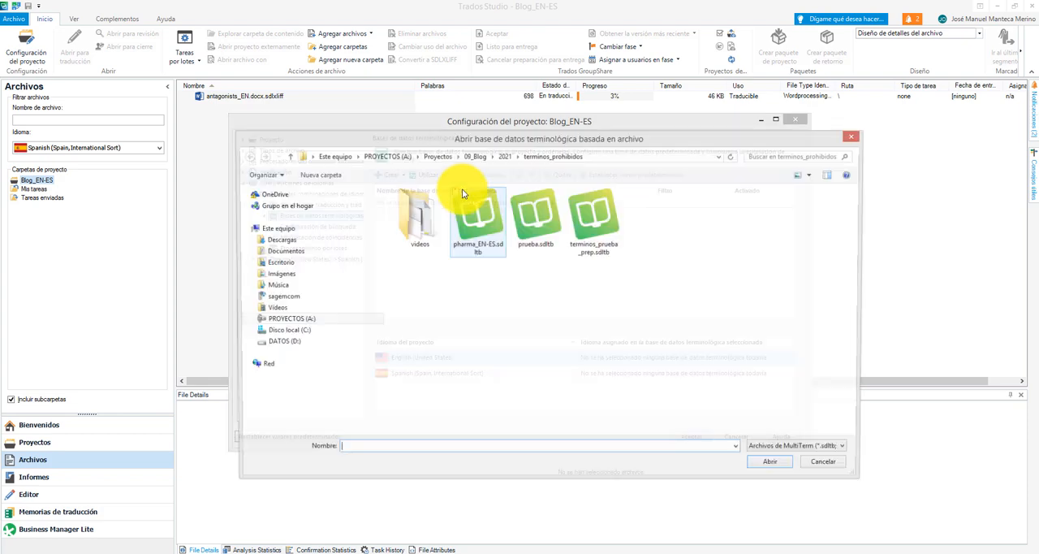
{"action": "double_click", "coordinate": [587, 224]}
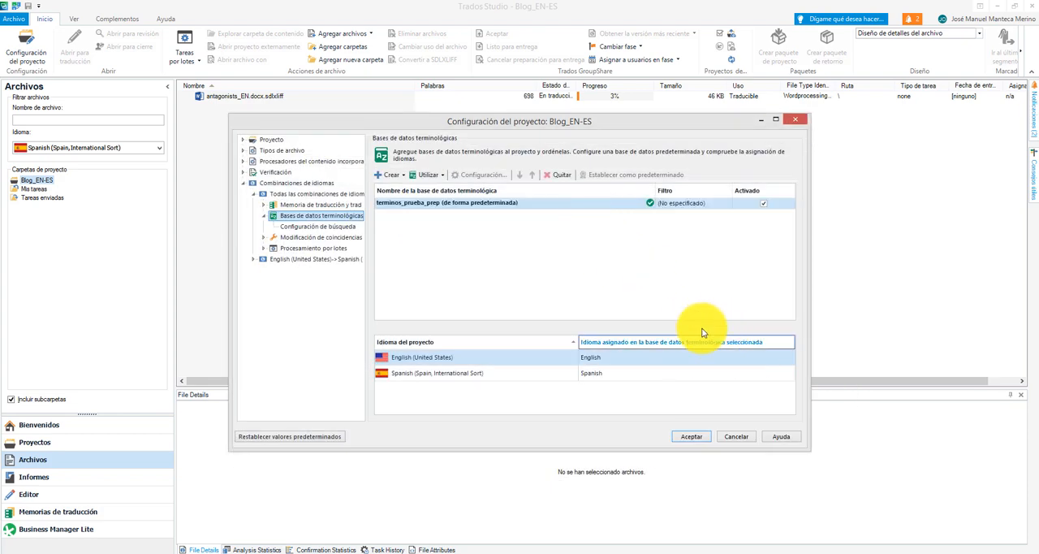
{"action": "left_click", "coordinate": [699, 435]}
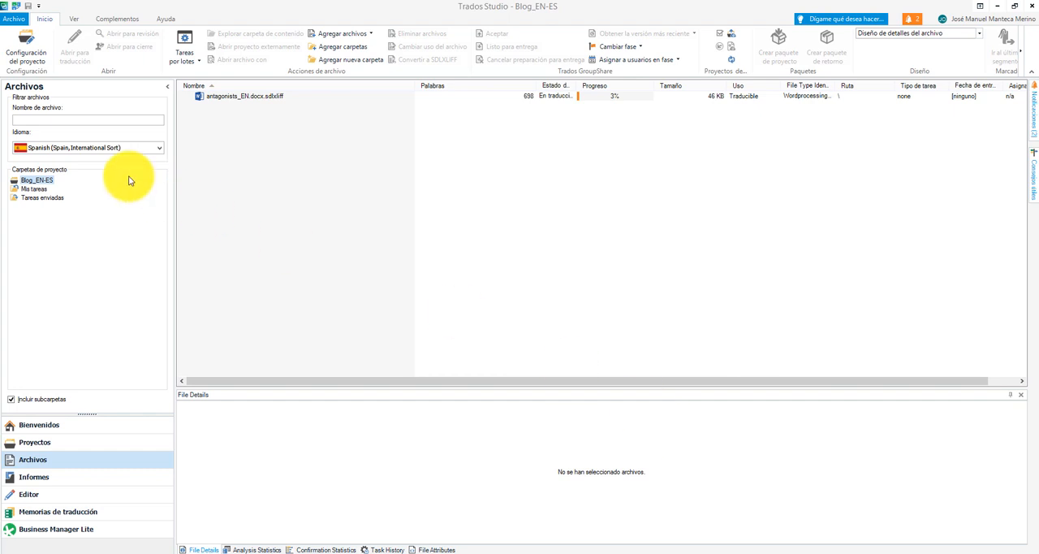
Open antagonists_EN.docx.sdlxliff for translation and activate the target of segment 9, about competitive antagonists and drugs
{"action": "double_click", "coordinate": [244, 95]}
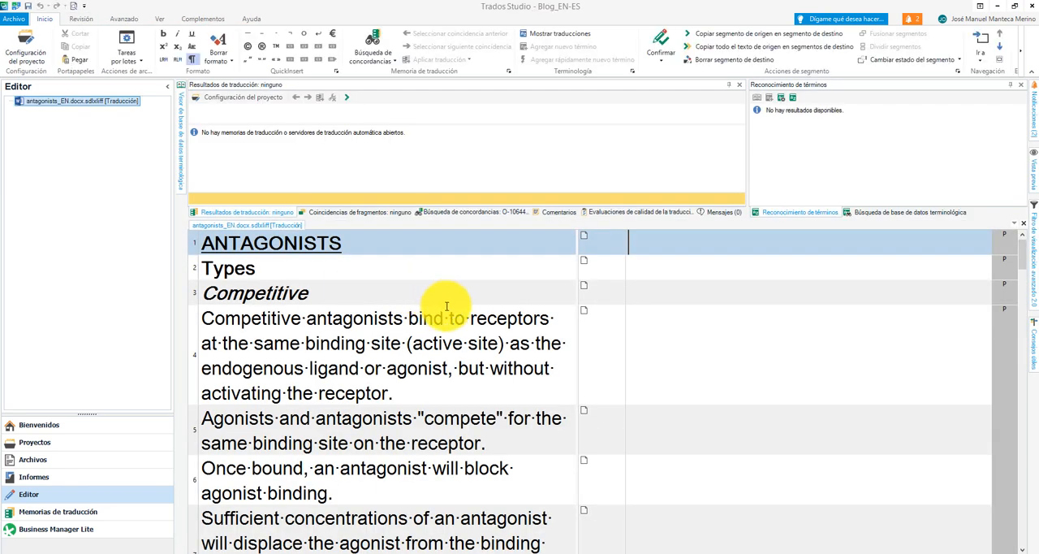
{"action": "scroll", "coordinate": [455, 313], "scroll_direction": "down", "scroll_amount": 5}
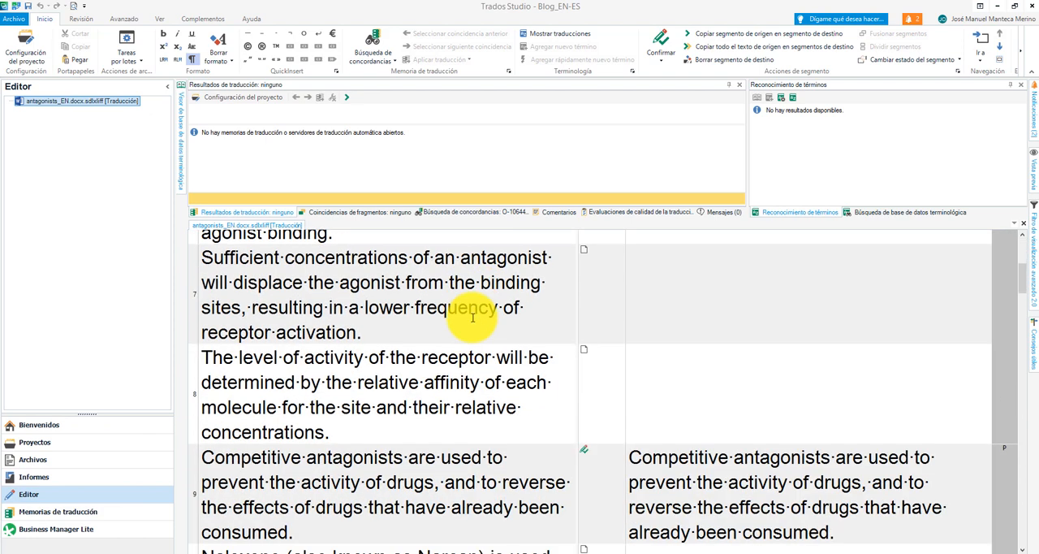
{"action": "scroll", "coordinate": [472, 317], "scroll_direction": "down", "scroll_amount": 1}
{"action": "left_click", "coordinate": [641, 417]}
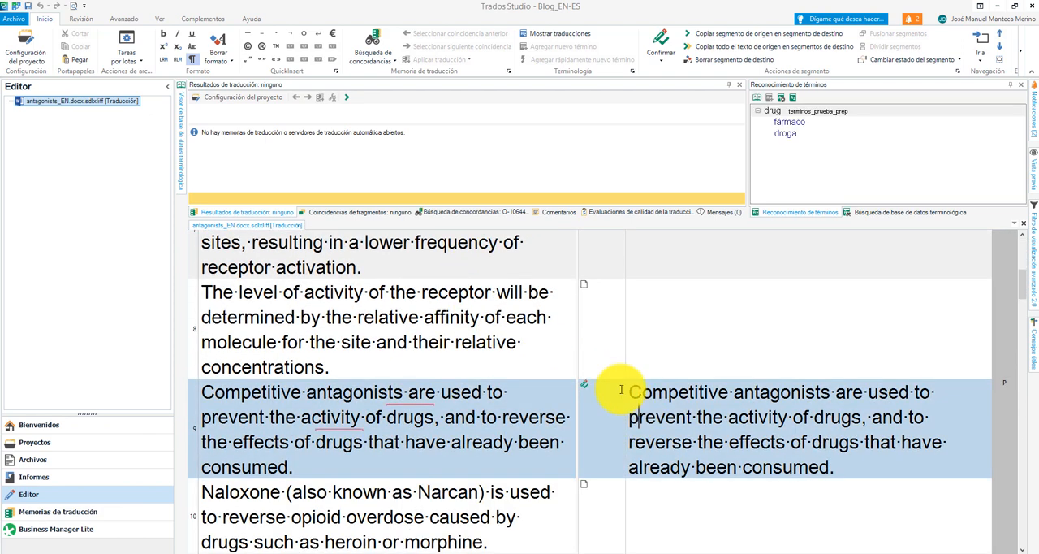